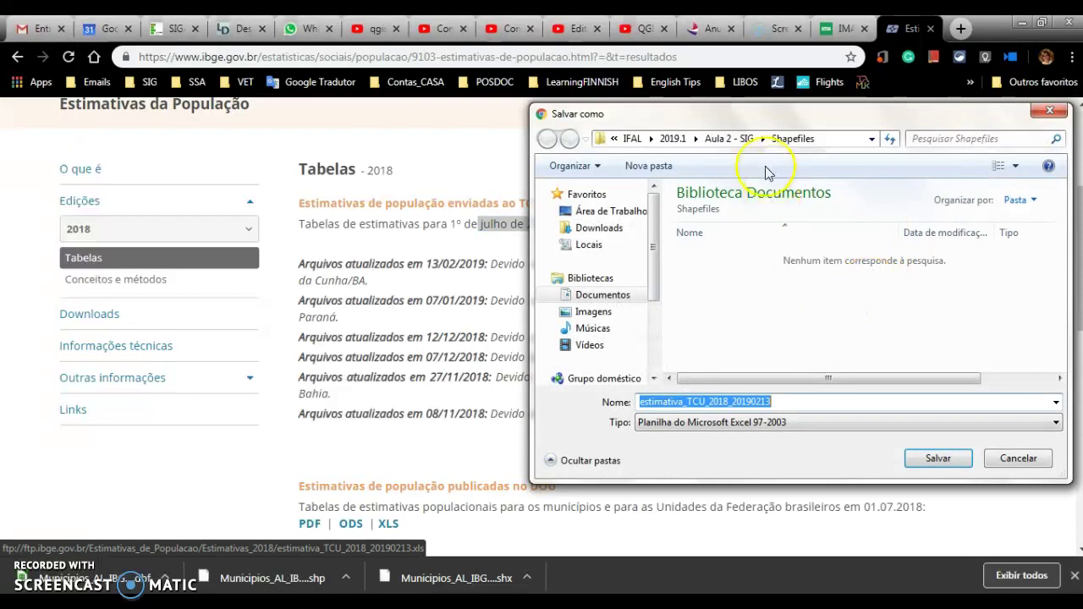
Step: Save the spreadsheet estimativa_TCU_2018_20190213 in the Aula 16 - SIG folder under 2019.1, replacing the existing copy
click(683, 138)
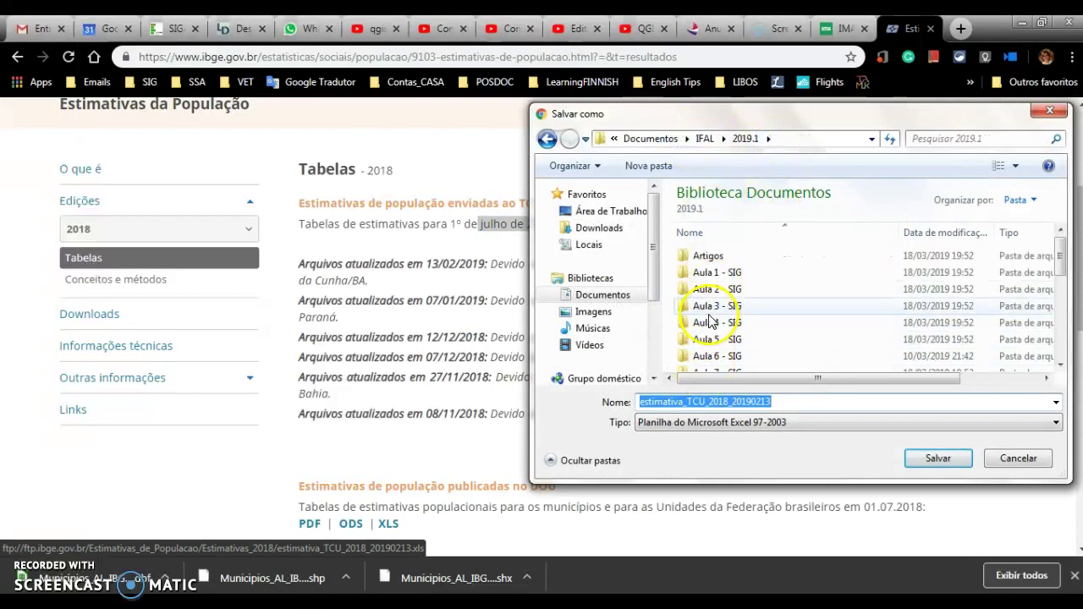
click(706, 313)
scroll(711, 304, down, 5)
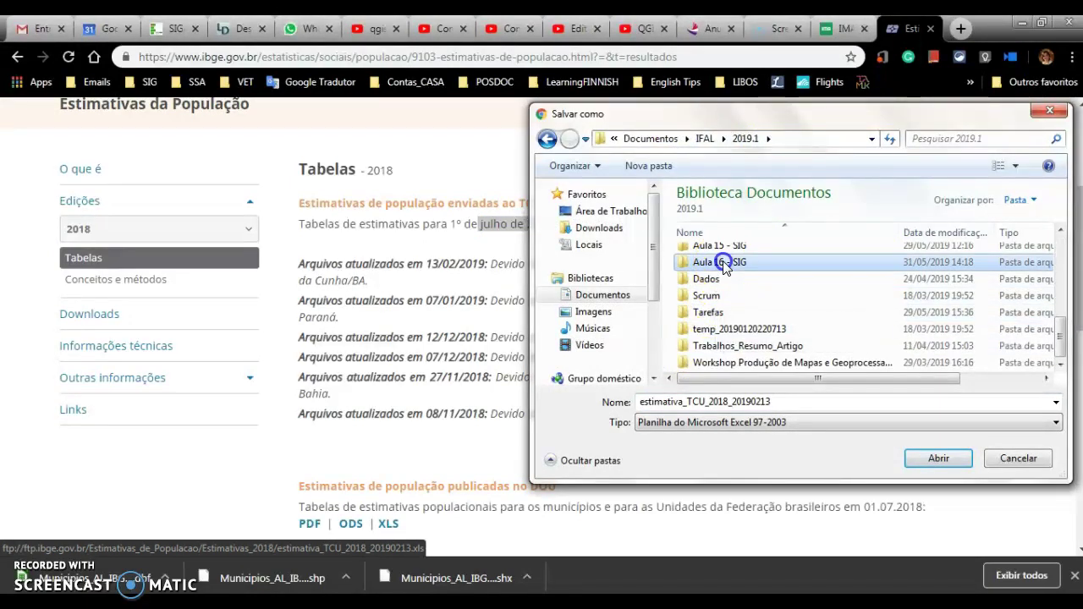
double_click(720, 263)
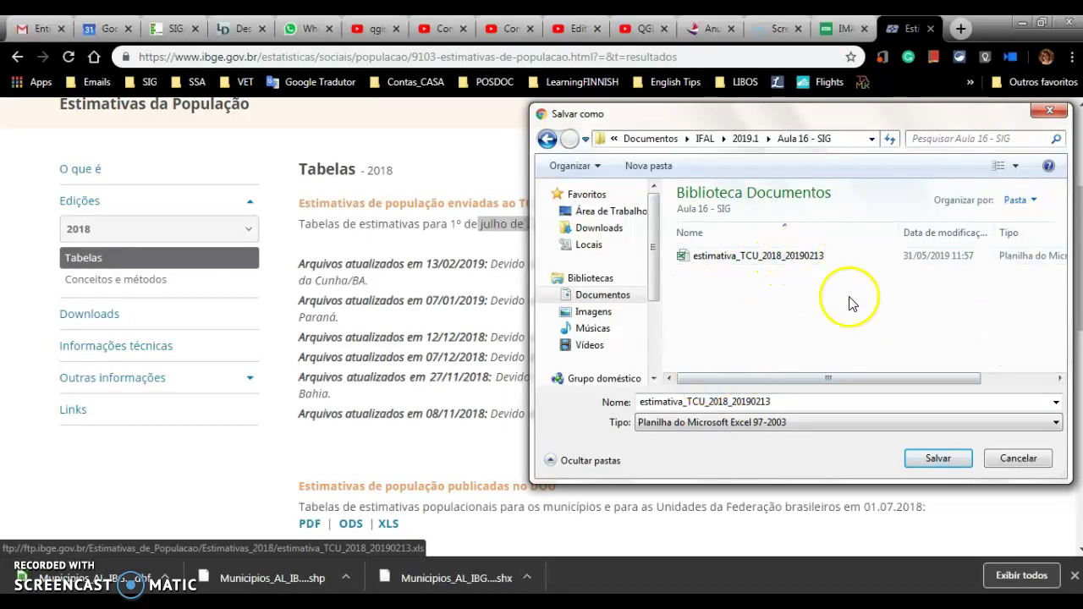
click(939, 458)
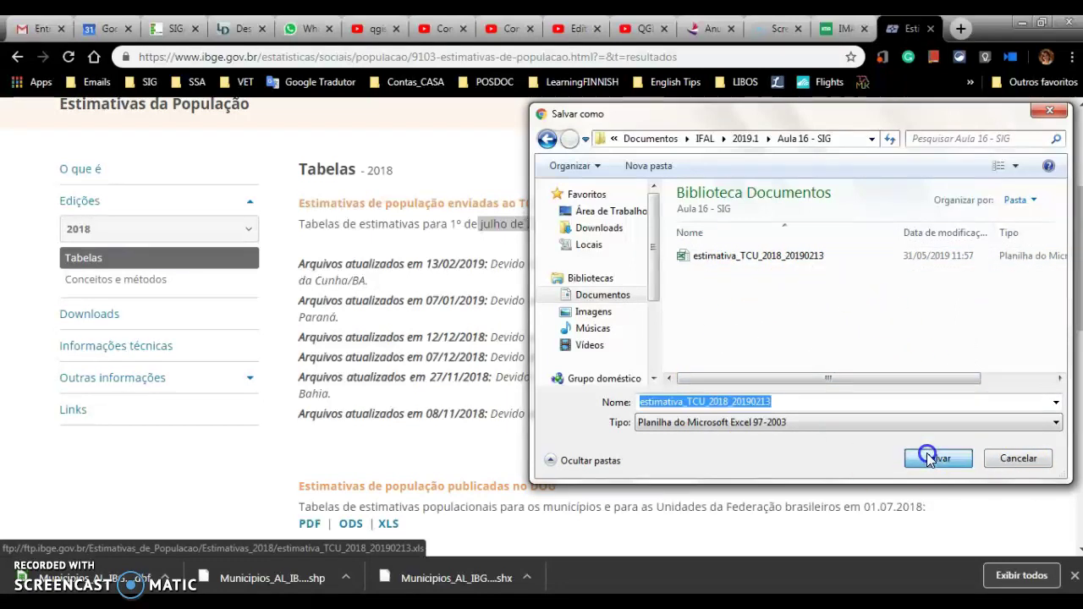
click(592, 317)
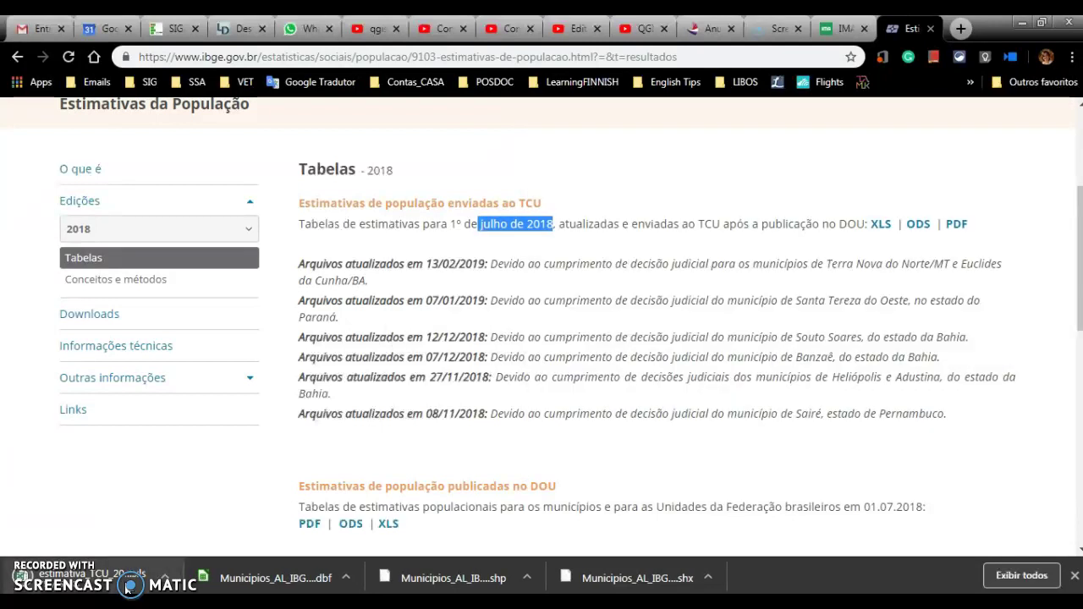
Step: Switch to the file explorer and open the saved Excel file estimativa_TCU_2018_20190213 from the Aula 16 - SIG folder
click(127, 580)
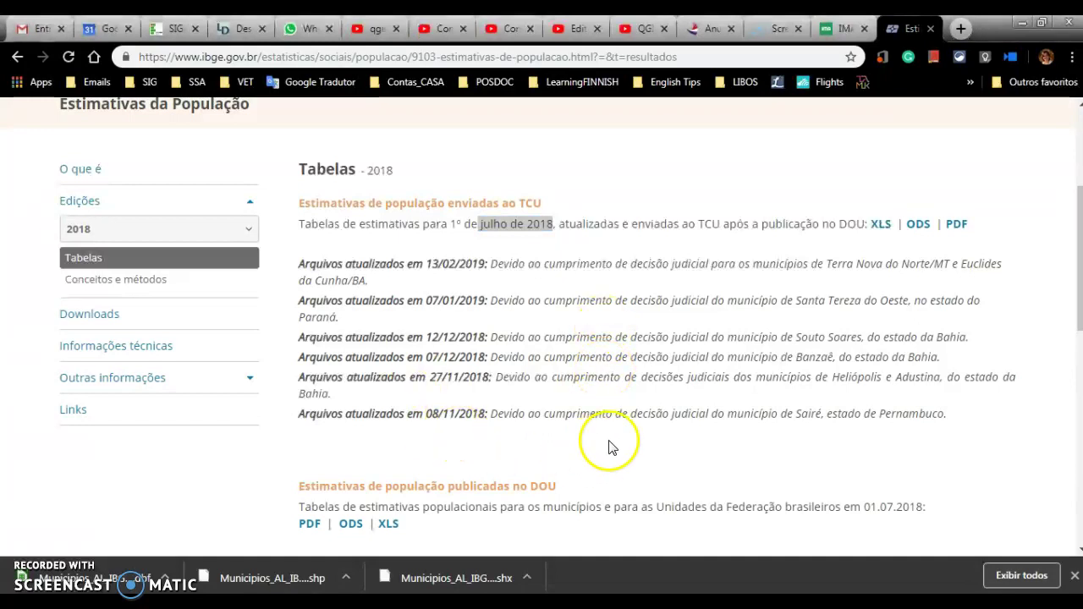
click(483, 471)
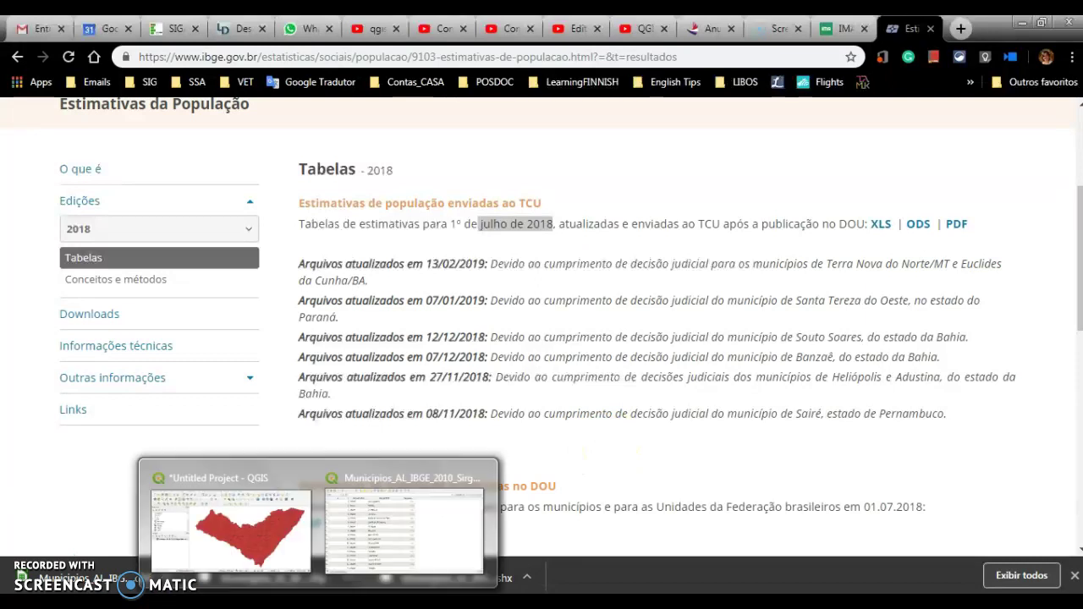
mouse_move(219, 602)
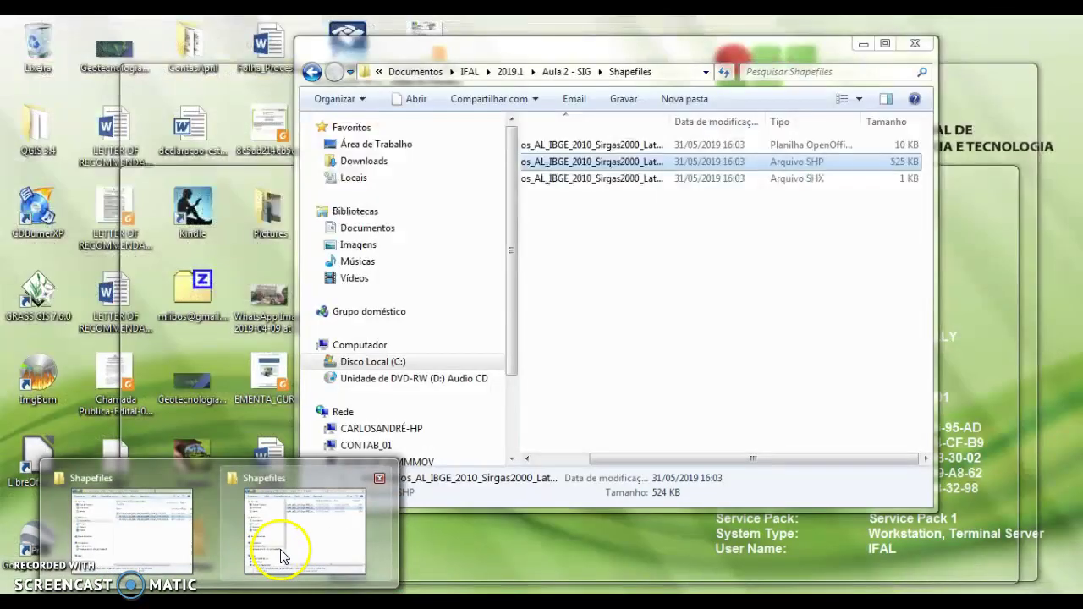
click(282, 550)
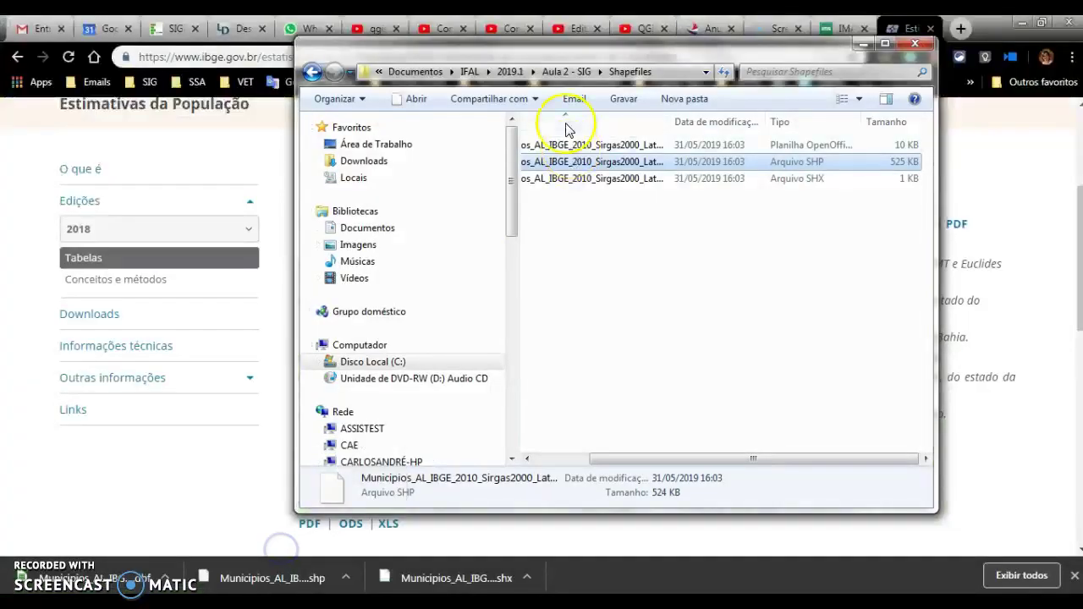
click(510, 71)
click(590, 396)
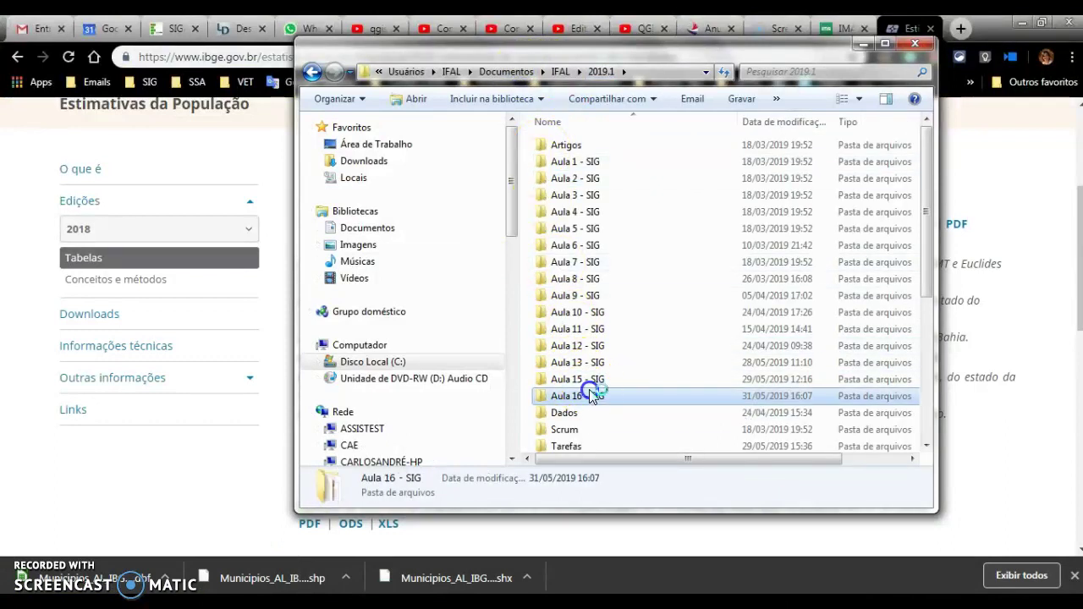
double_click(590, 396)
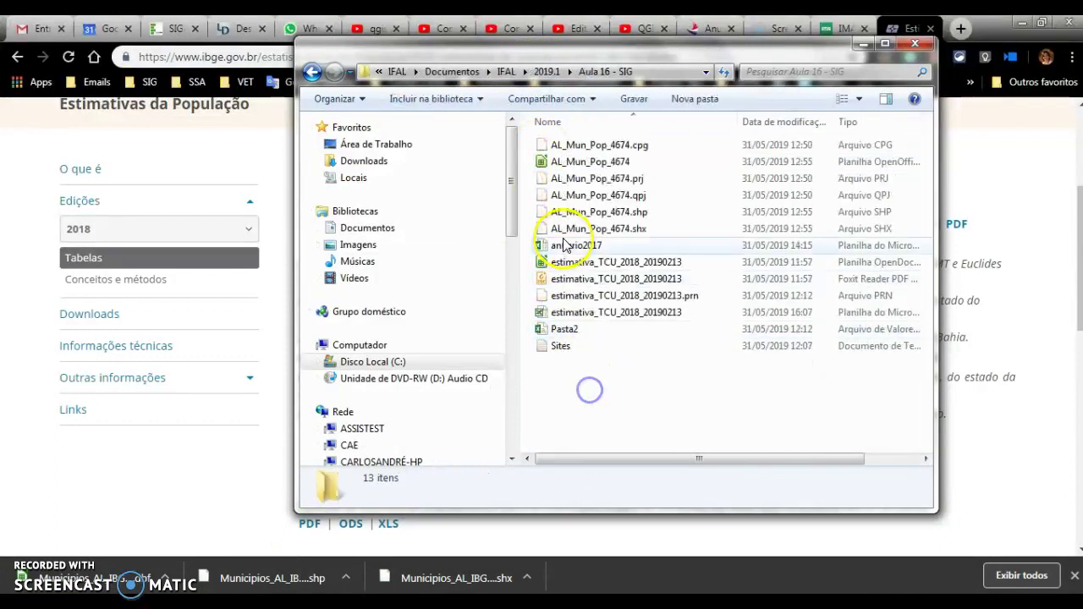
click(579, 313)
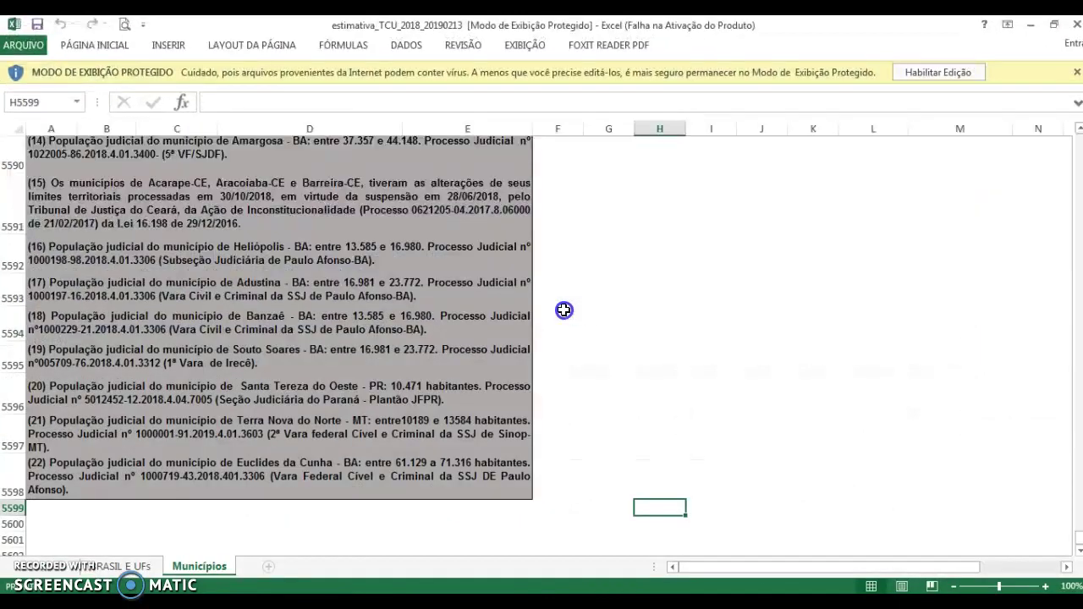
Step: Examine the state estimates on the BRASIL E UFs sheet and the table columns and notes on the Municípios sheet
click(135, 565)
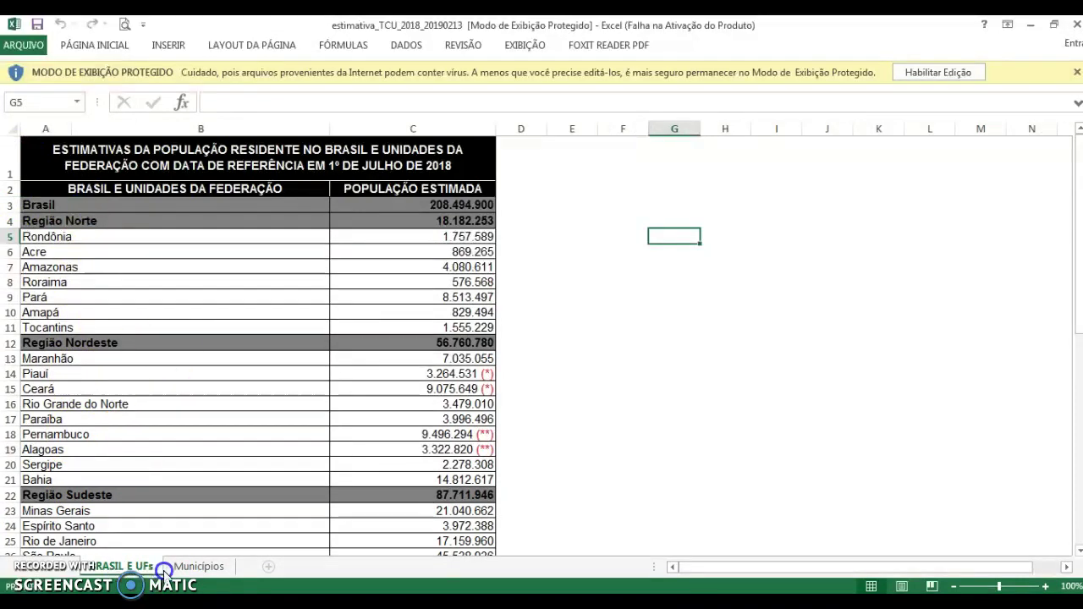
click(210, 567)
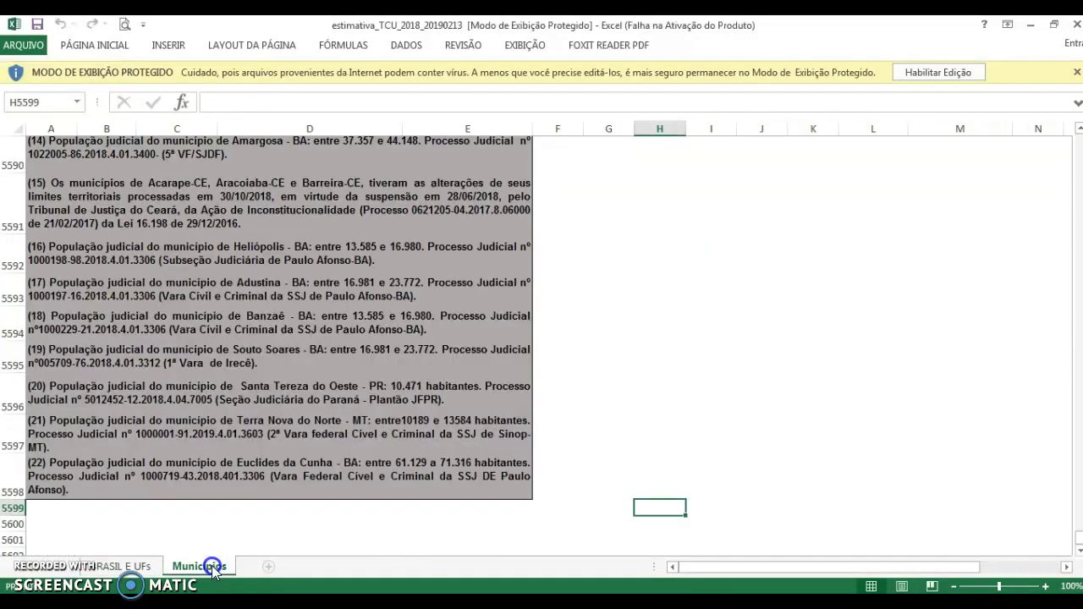
scroll(251, 401, up, 5)
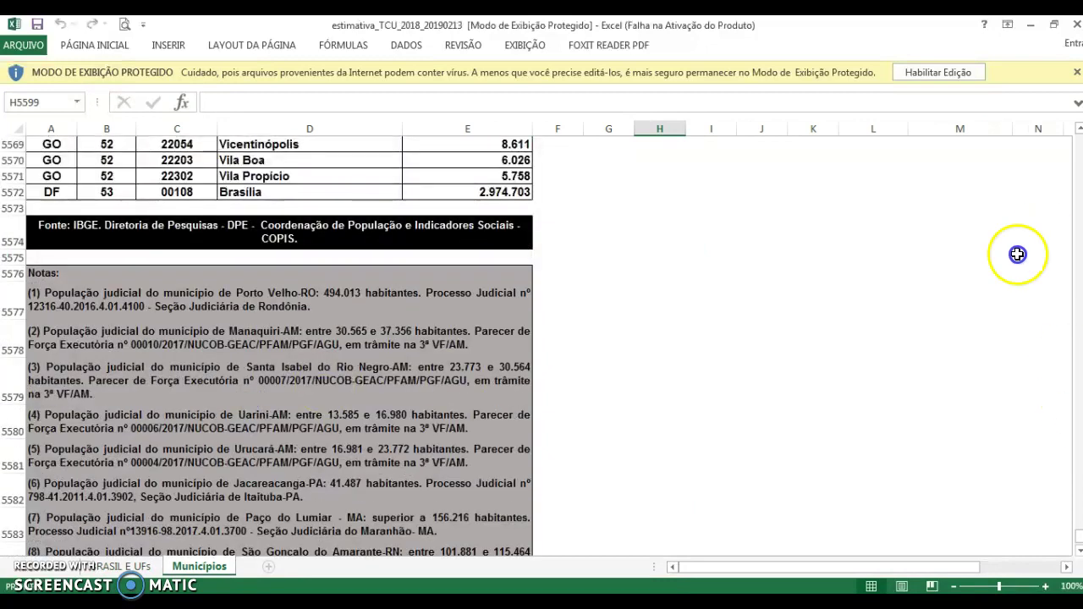
scroll(1036, 218, up, 12)
drag(1077, 535, 1074, 133)
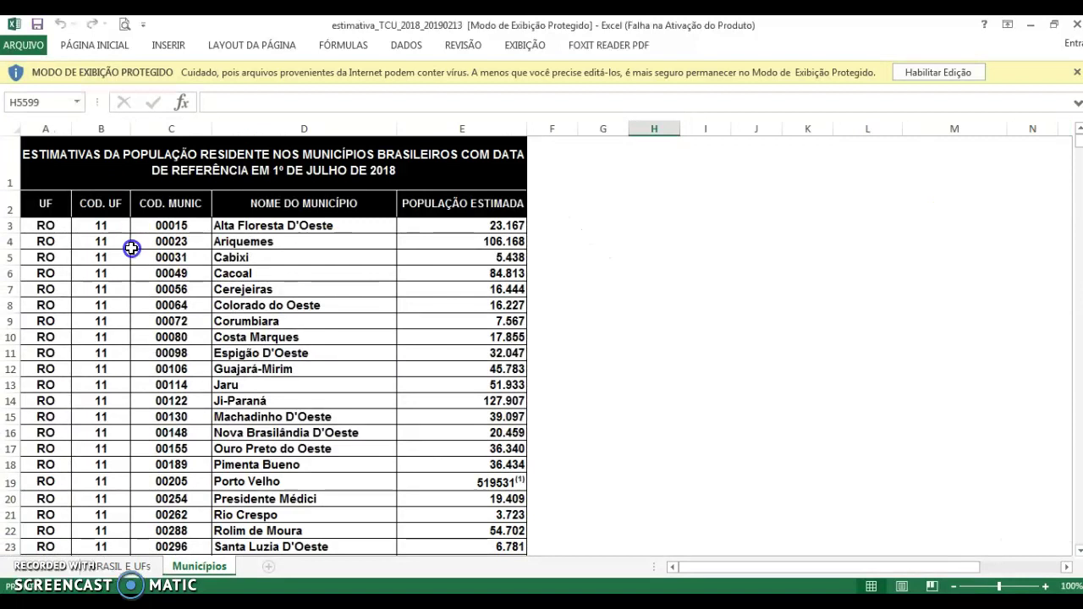
click(66, 241)
scroll(155, 343, down, 3)
scroll(155, 343, up, 3)
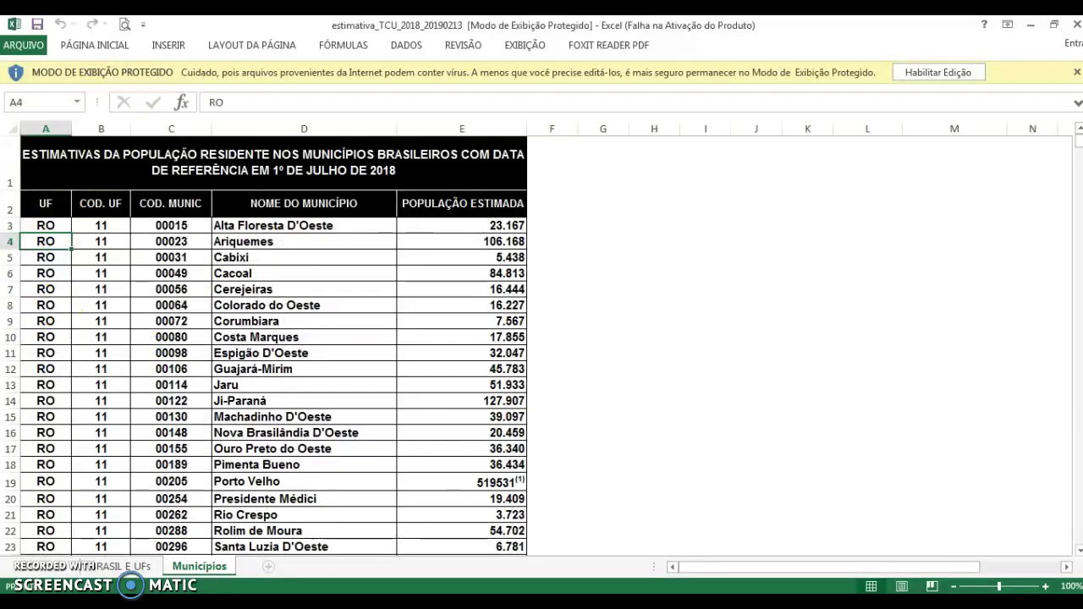
click(725, 571)
Step: Enable editing of the workbook and add filters to the header row of the Municípios table
click(44, 209)
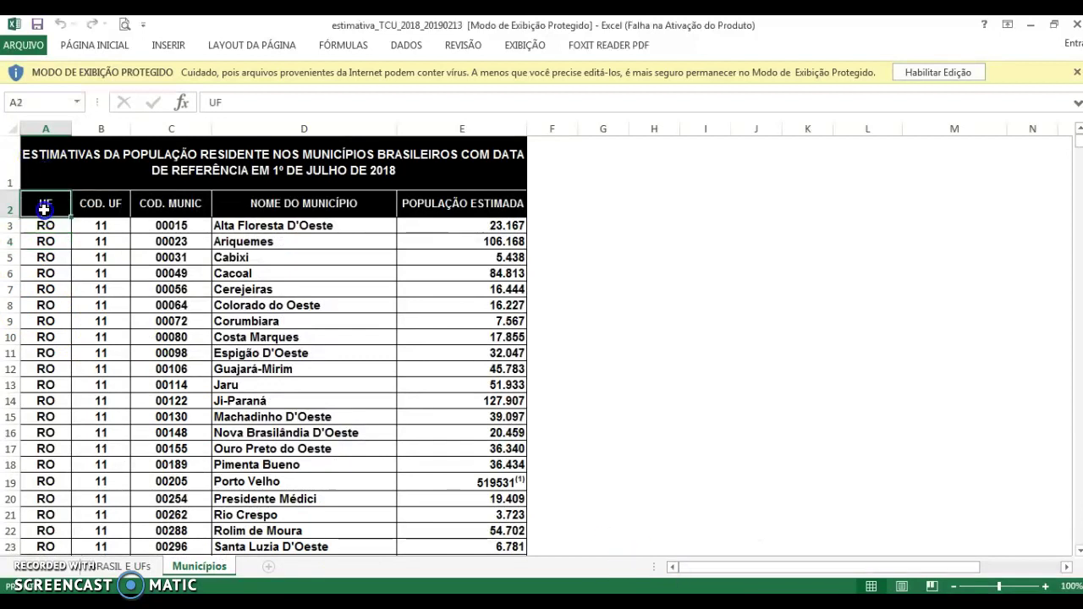
click(931, 72)
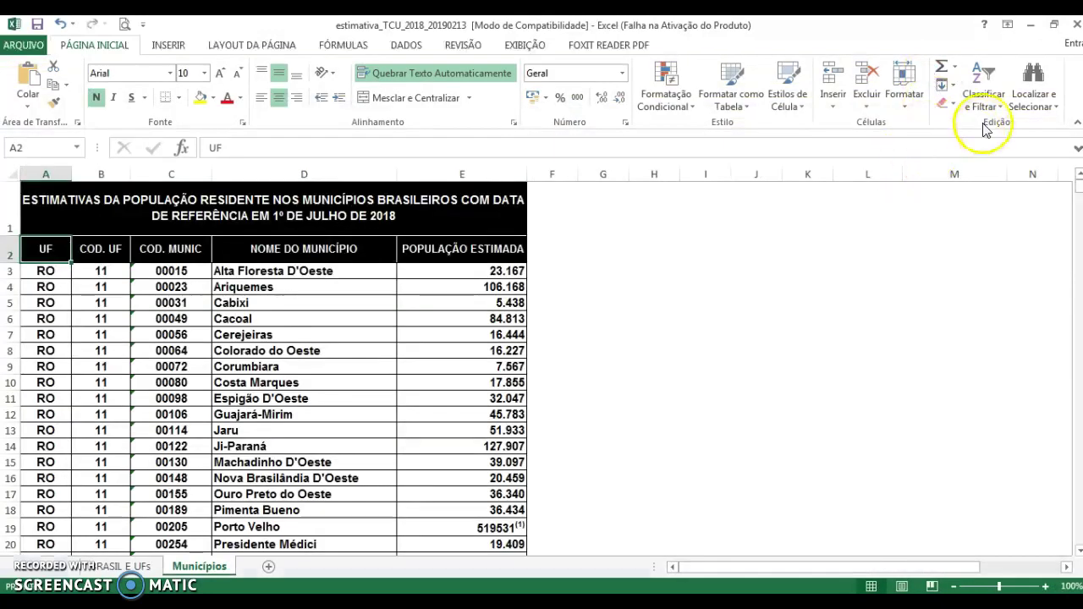
click(984, 88)
click(977, 185)
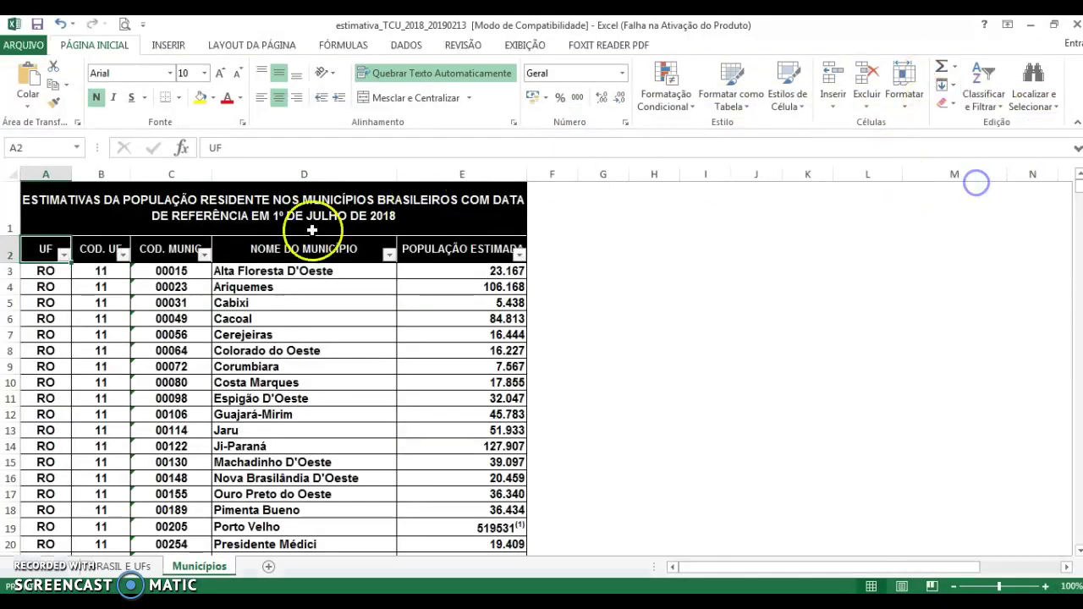
Step: Filter the UF column to show only the AL rows
click(63, 254)
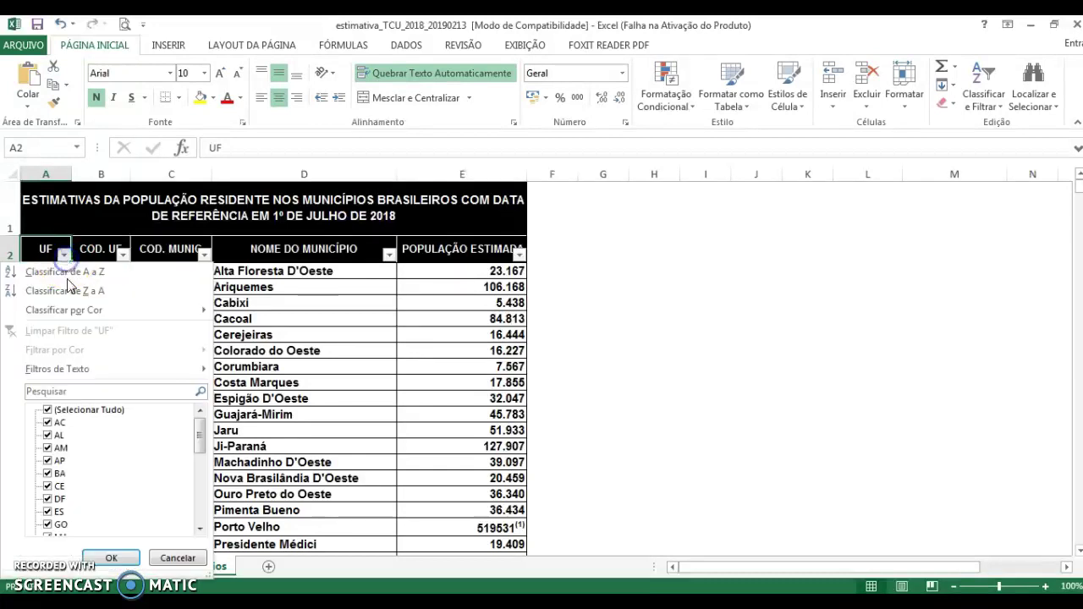
click(47, 410)
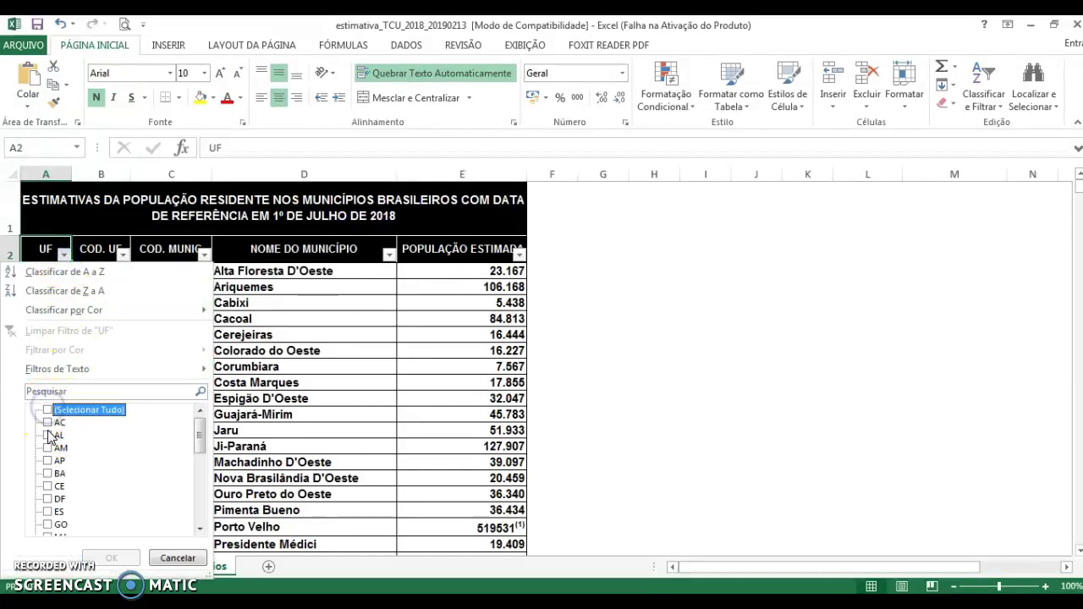
click(48, 435)
click(108, 558)
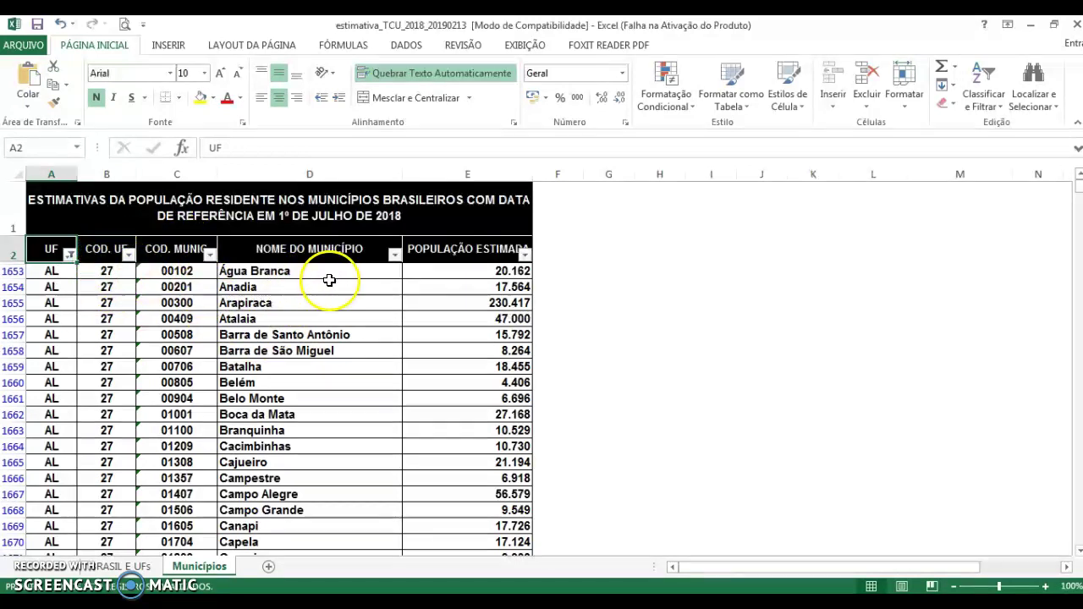
Step: Look through the filtered AL municipalities and their estimated populations from the first row to the end
scroll(440, 303, down, 11)
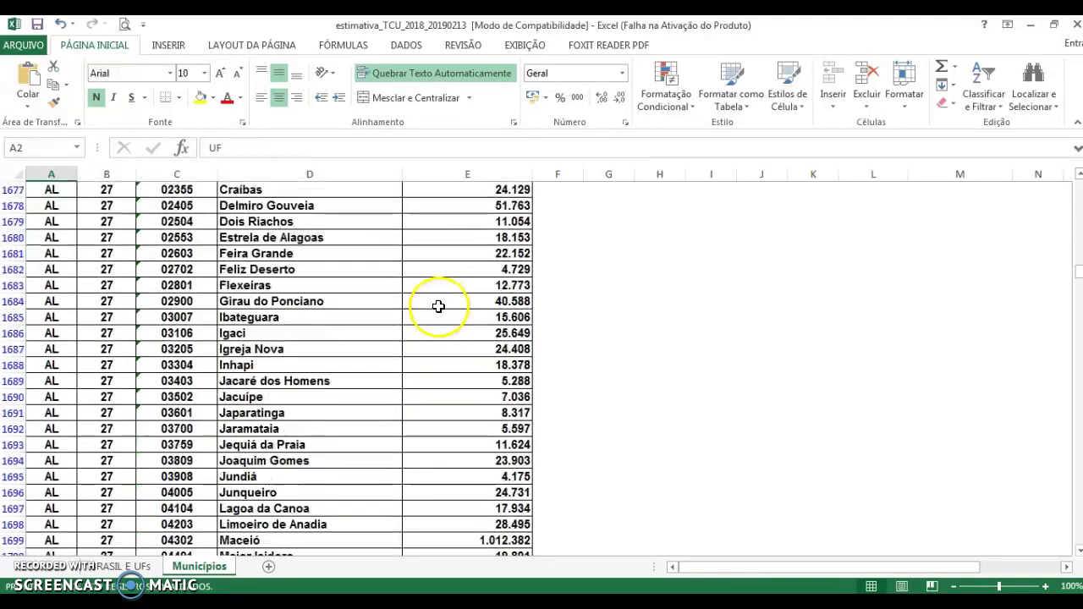
scroll(433, 316, down, 20)
scroll(433, 318, up, 6)
scroll(280, 371, up, 7)
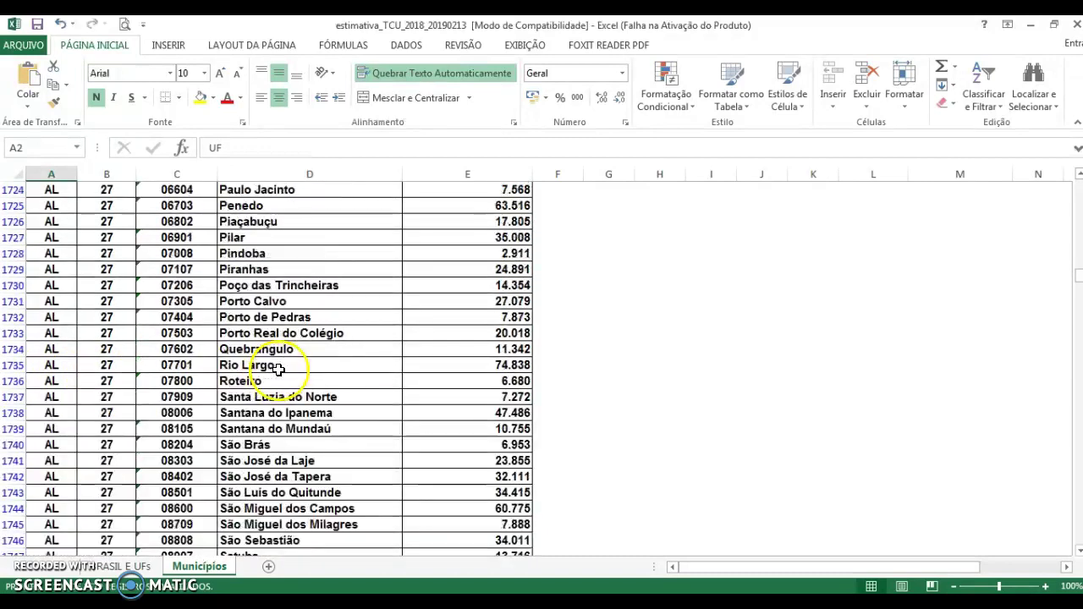
scroll(280, 370, up, 20)
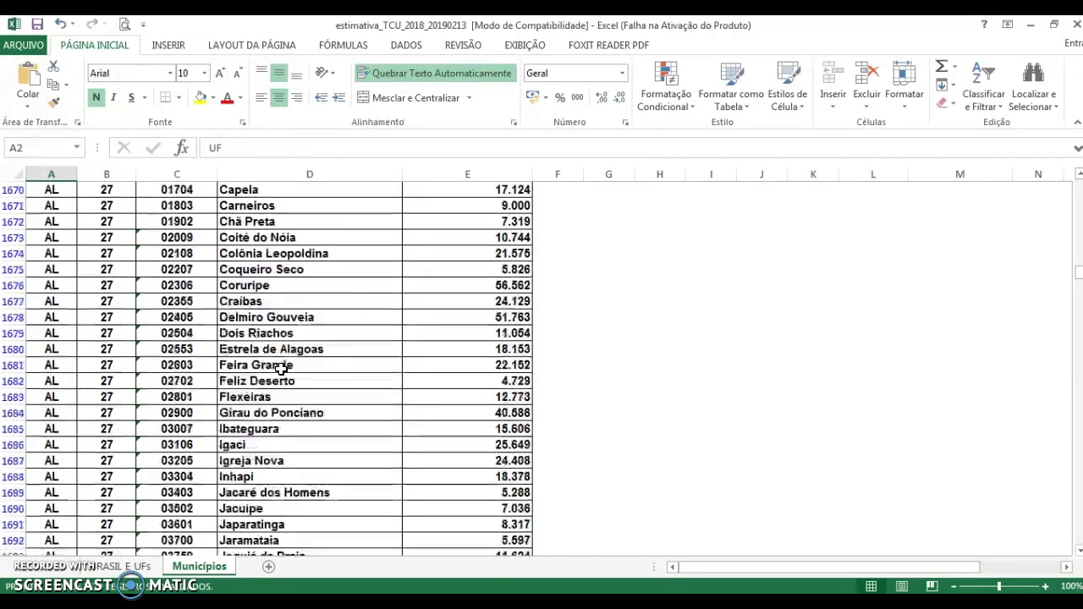
scroll(281, 370, up, 1)
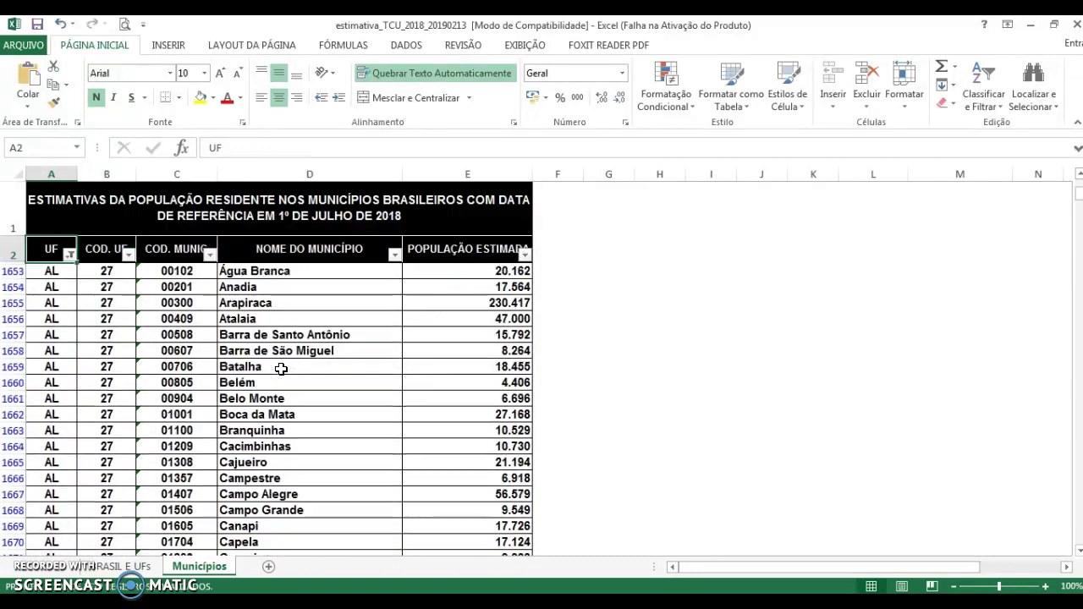
Step: Switch to the QGIS attribute table and set the Populacao value of ÁGUA BRANCA to 20162, as in the spreadsheet
click(436, 272)
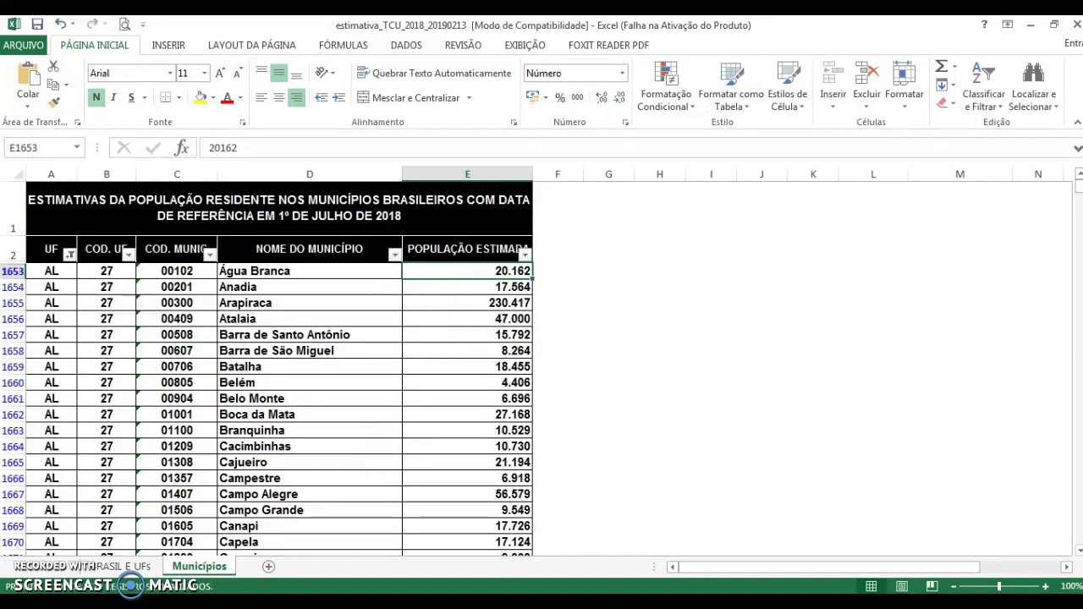
click(380, 519)
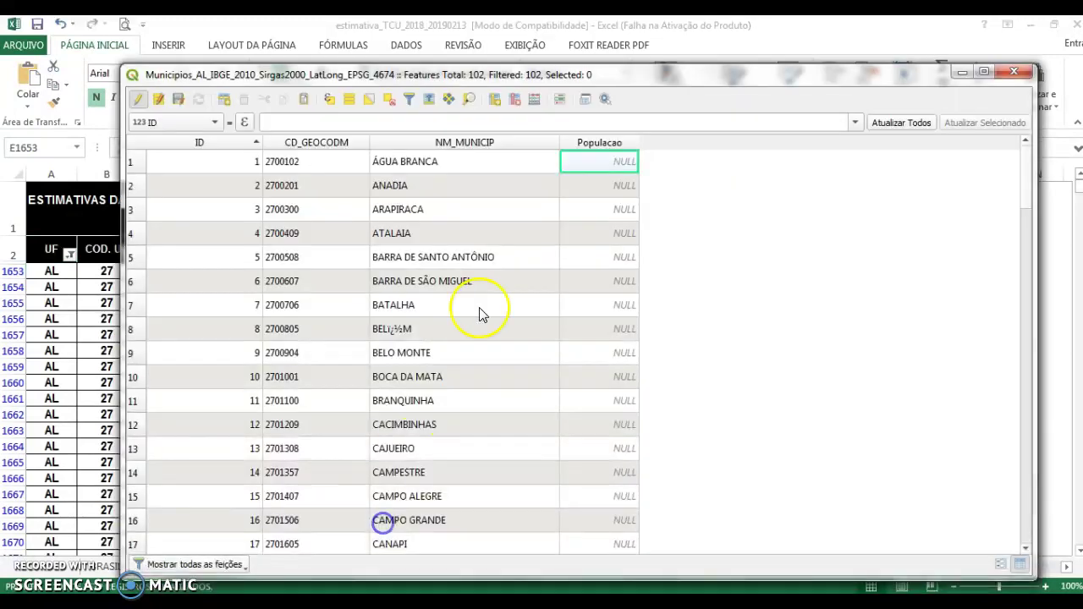
double_click(611, 166)
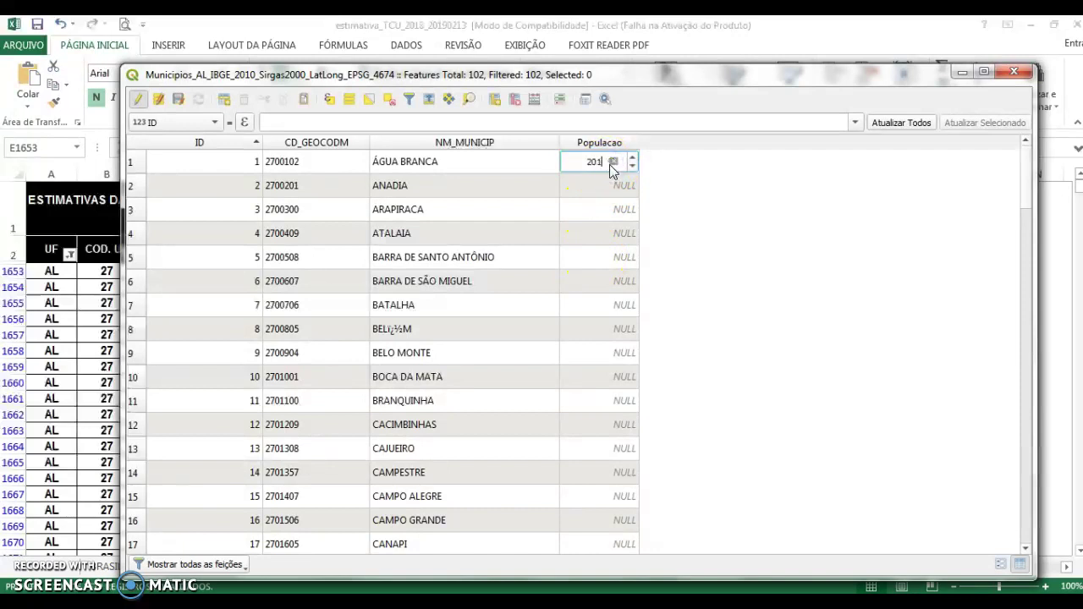
key(Return)
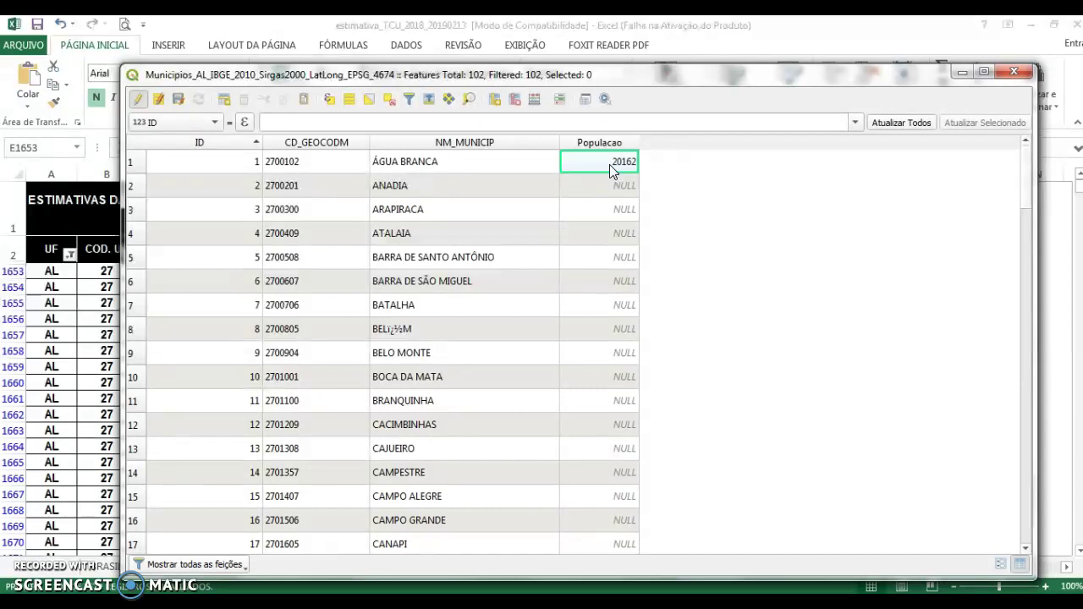
Step: Return to the population workbook and copy the filtered AL table, from the header row through Viçosa, into a new sheet
click(962, 72)
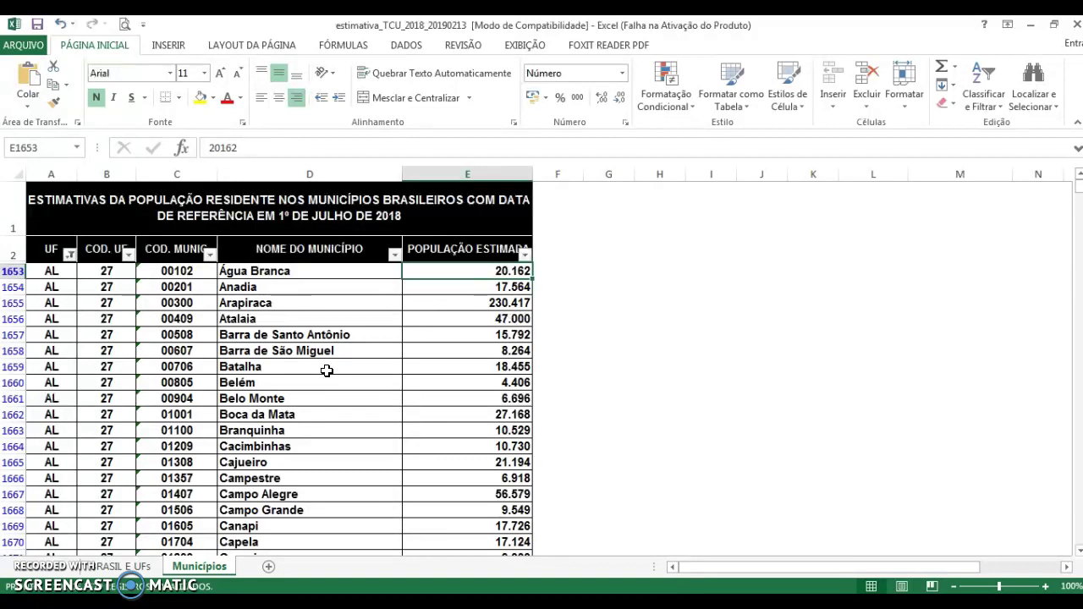
click(49, 249)
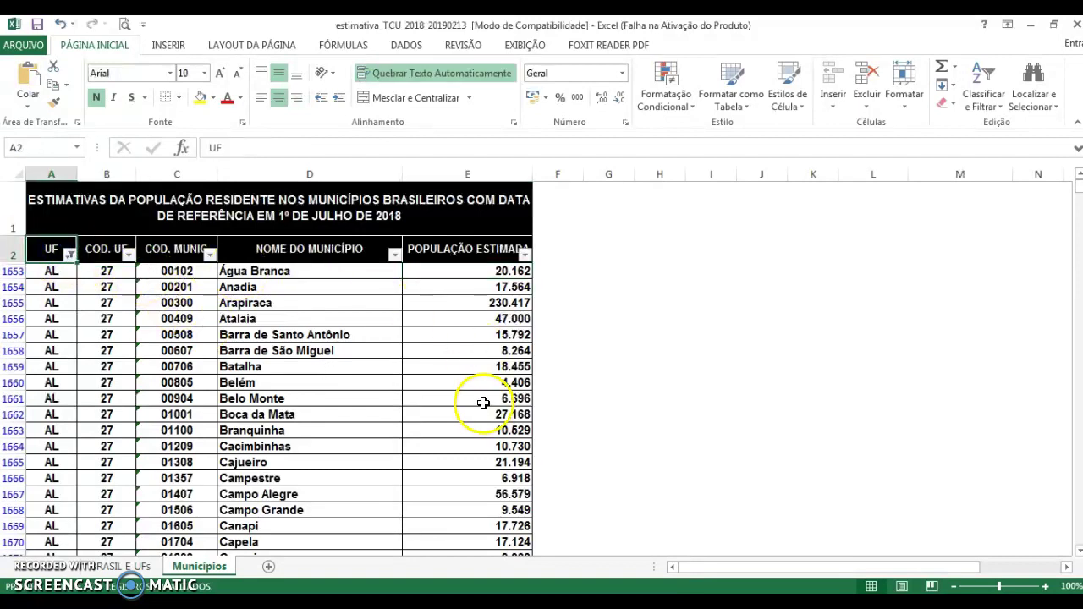
scroll(484, 403, down, 14)
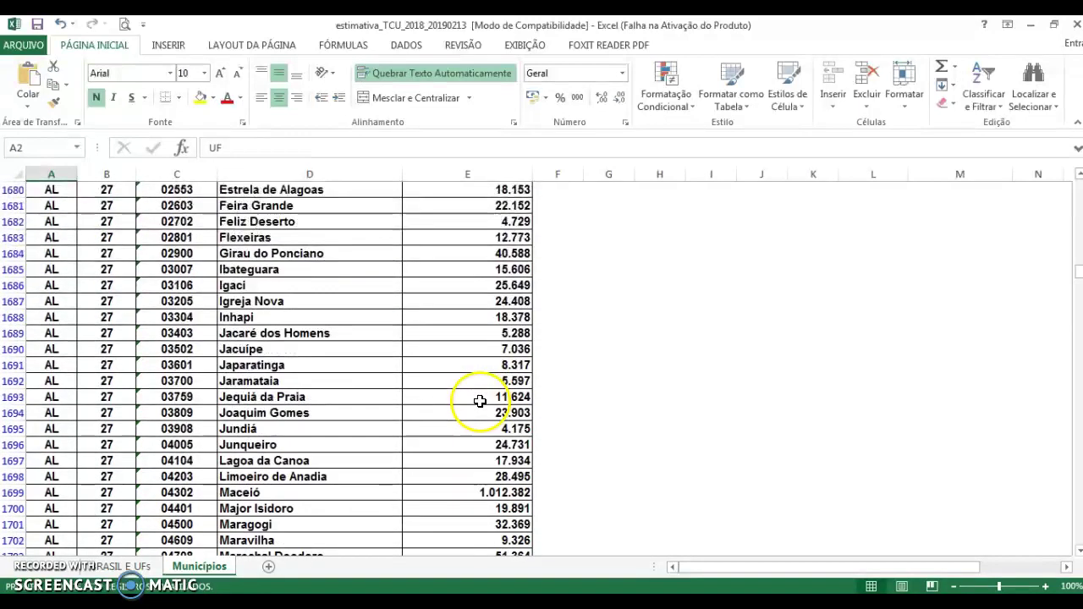
scroll(479, 397, down, 11)
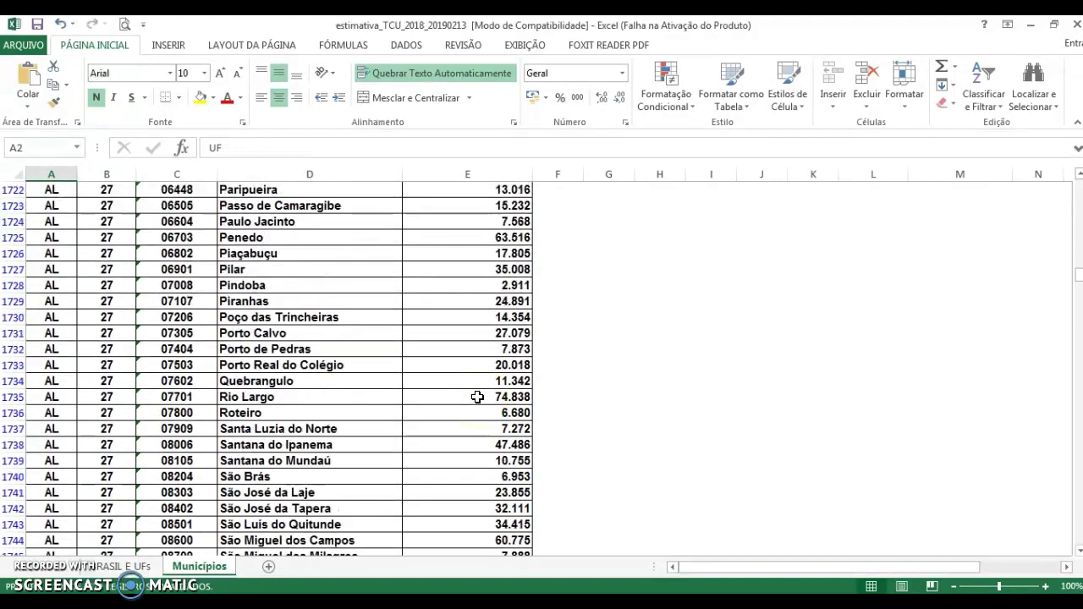
scroll(477, 397, down, 5)
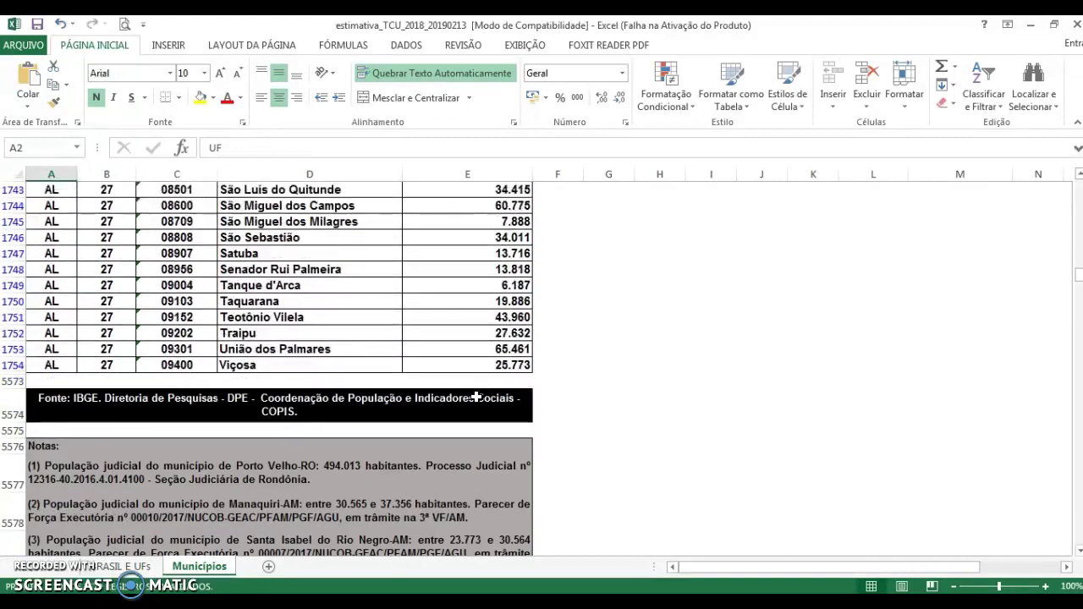
shift+click(520, 364)
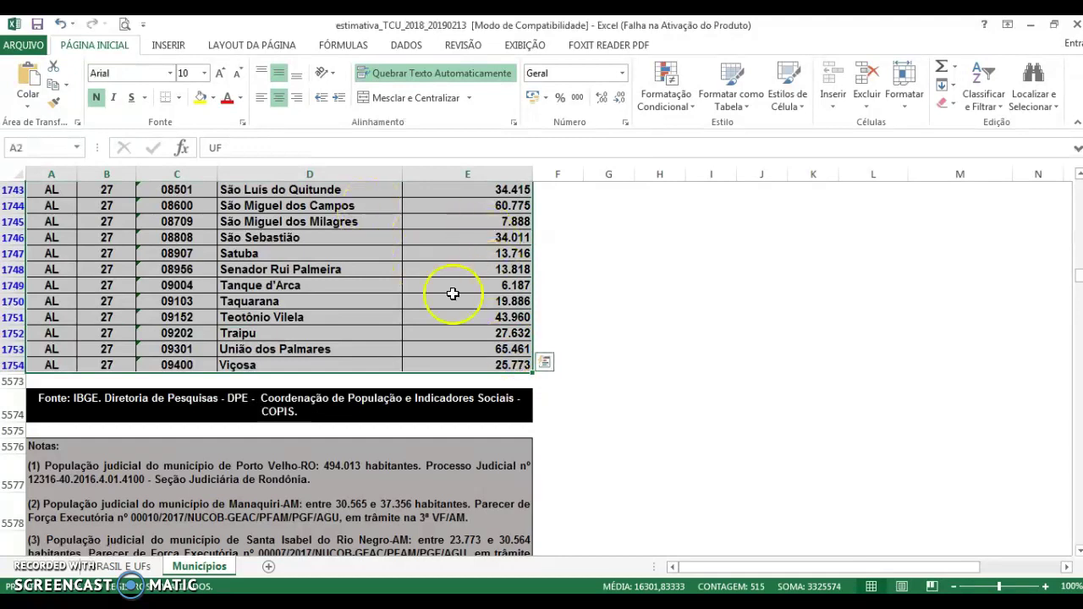
scroll(102, 288, up, 13)
scroll(103, 287, up, 17)
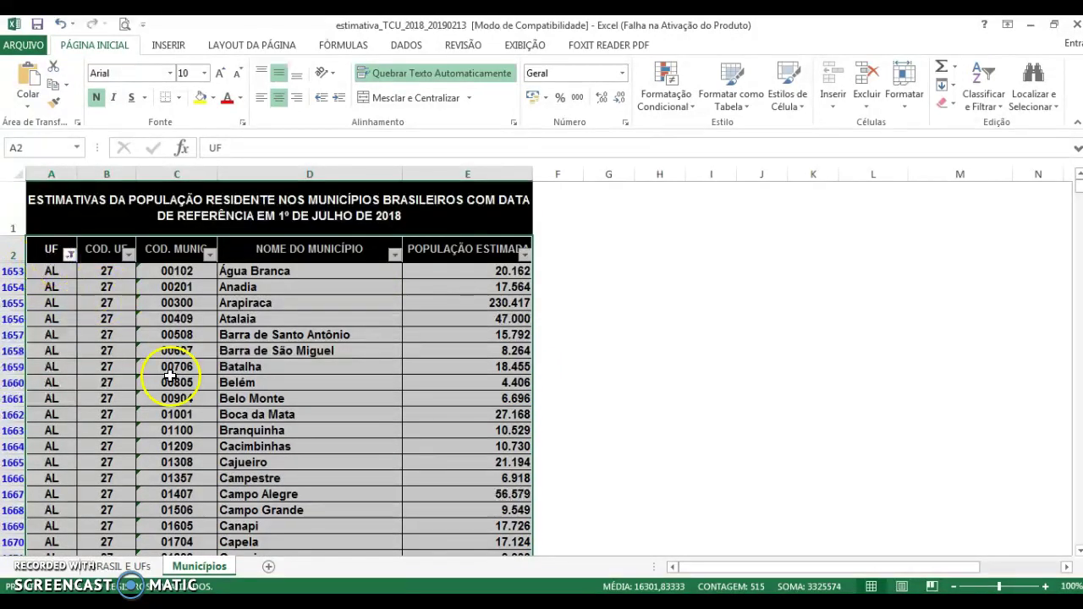
key(ctrl+c)
click(268, 567)
key(ctrl+v)
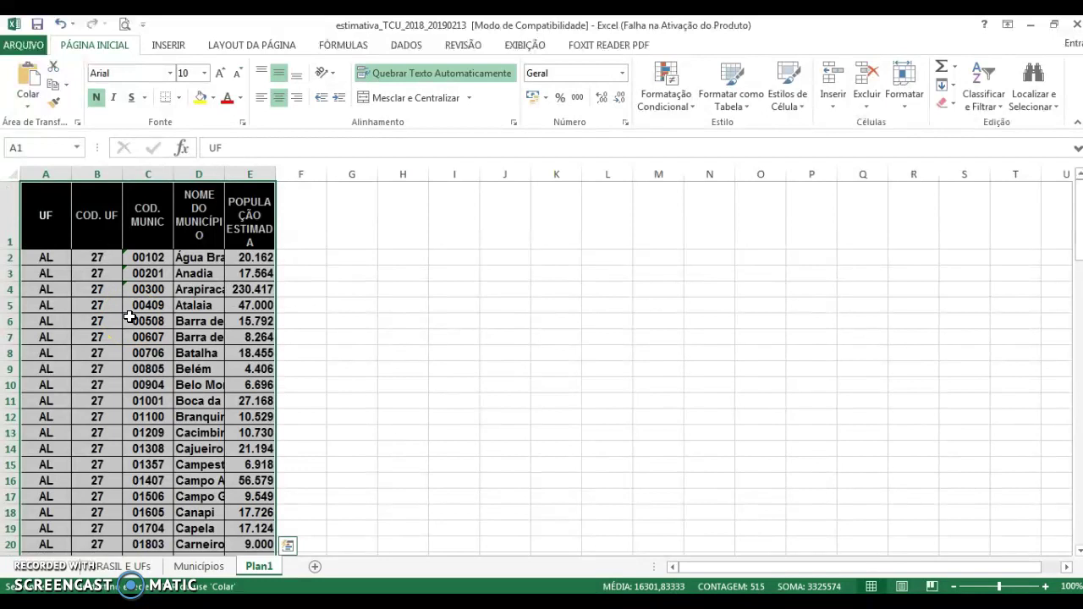
Step: Create a copy of the new Plan1 sheet in a new workbook
click(258, 573)
right_click(259, 573)
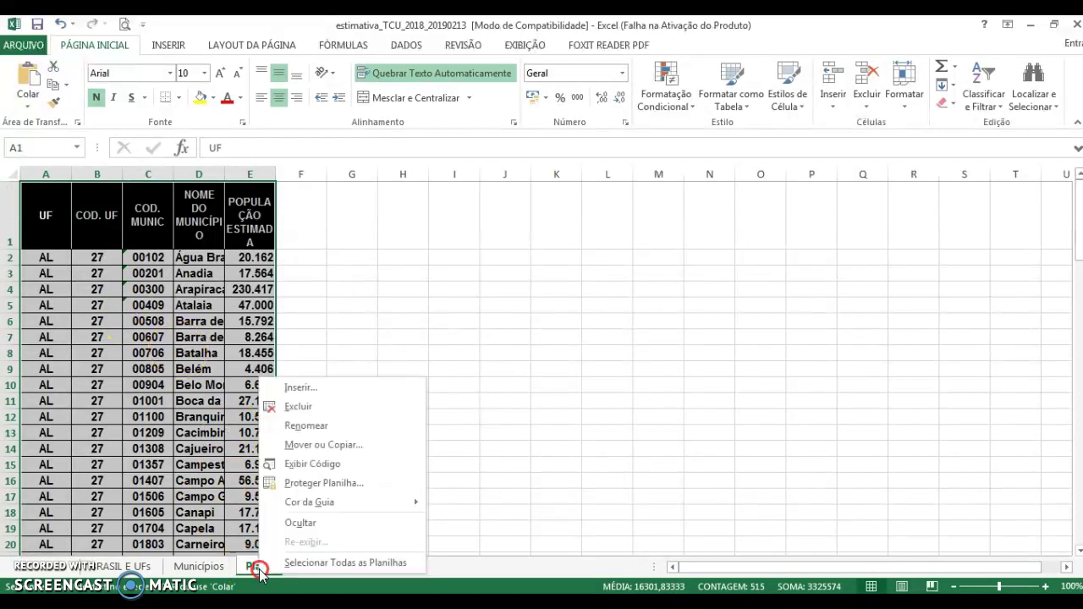
click(339, 446)
click(271, 506)
click(319, 391)
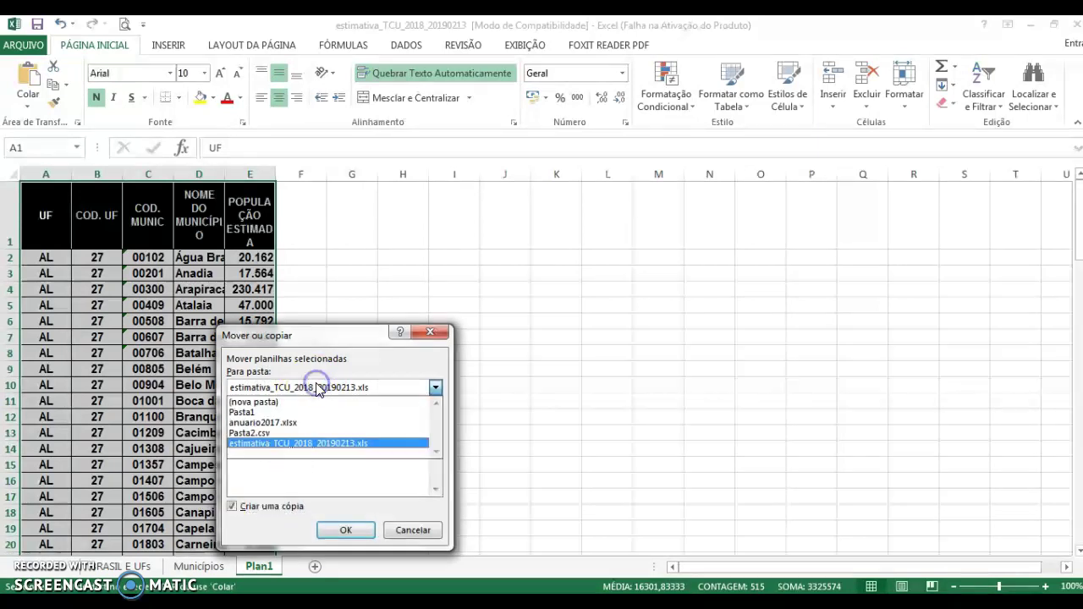
click(315, 398)
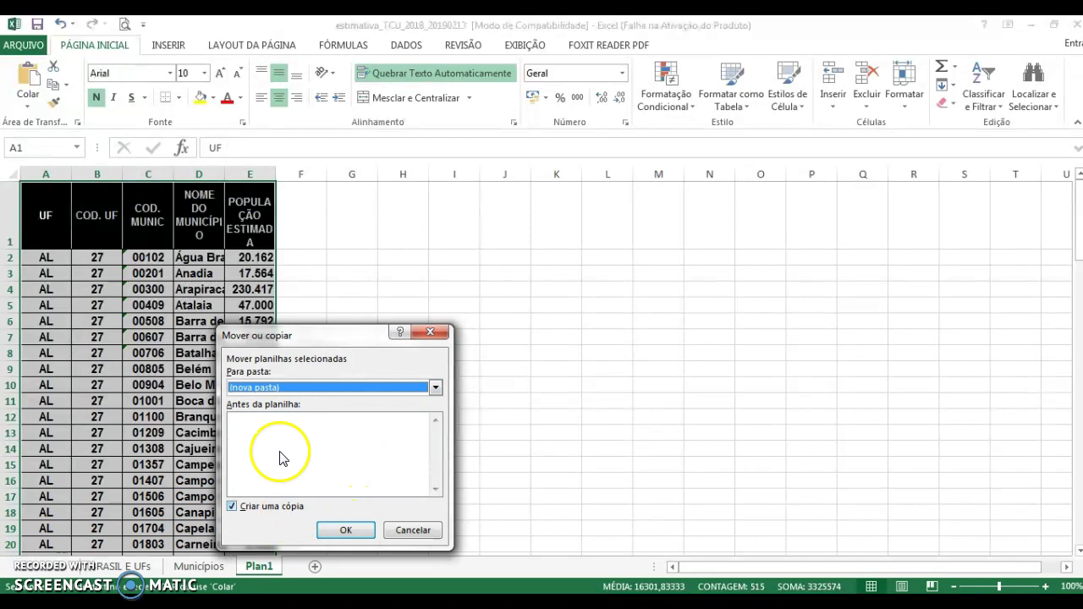
click(345, 531)
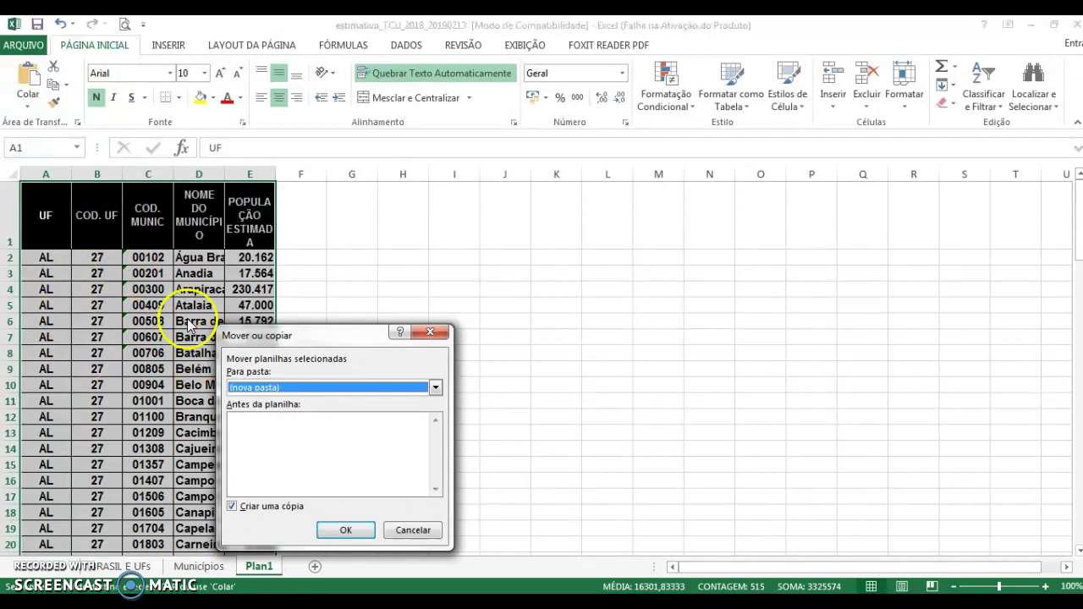
click(345, 531)
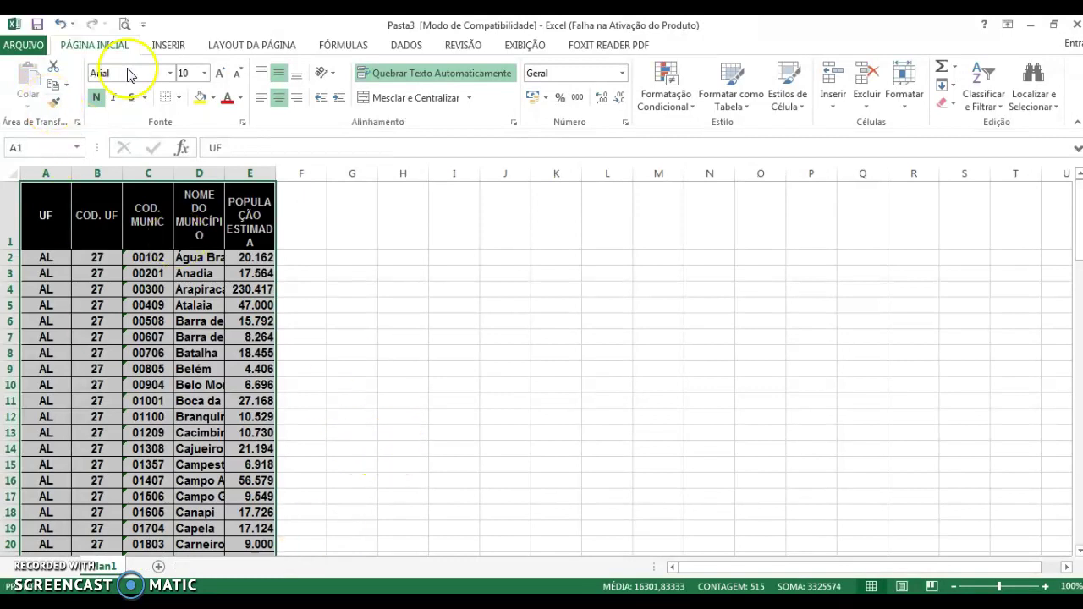
Step: Save the new workbook in the Aula 16 - SIG folder as Pop_AL in CSV (separado por vírgulas) format, accepting the format's limitations
click(22, 47)
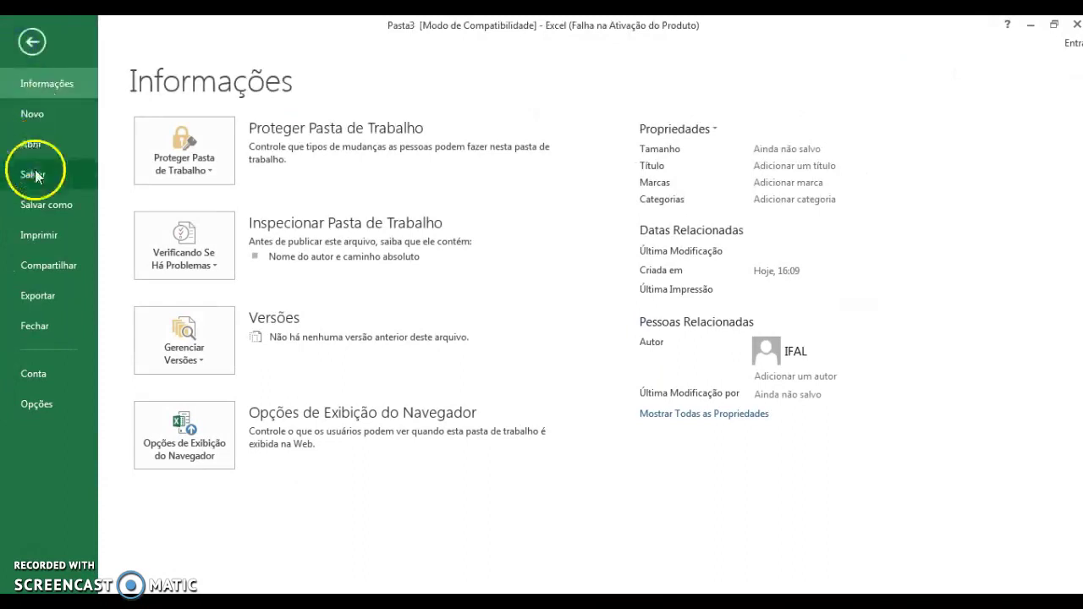
click(36, 206)
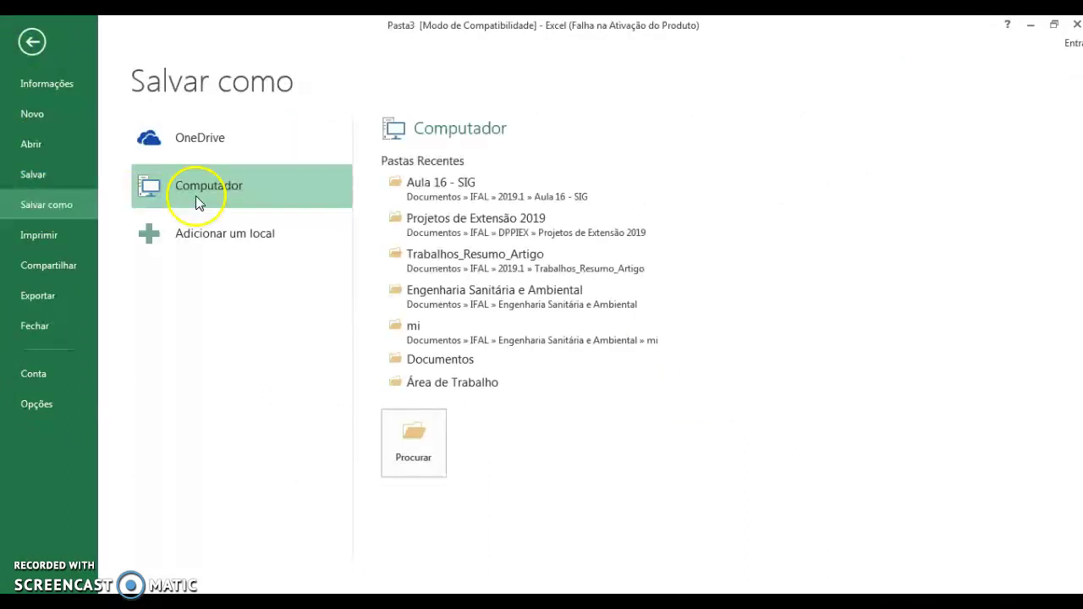
click(491, 184)
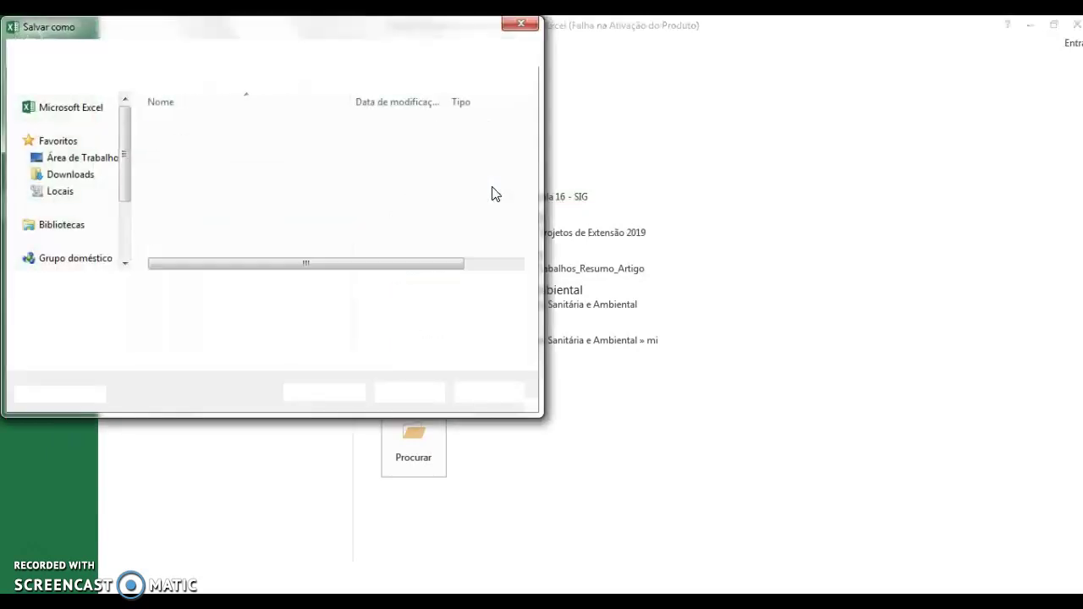
click(329, 308)
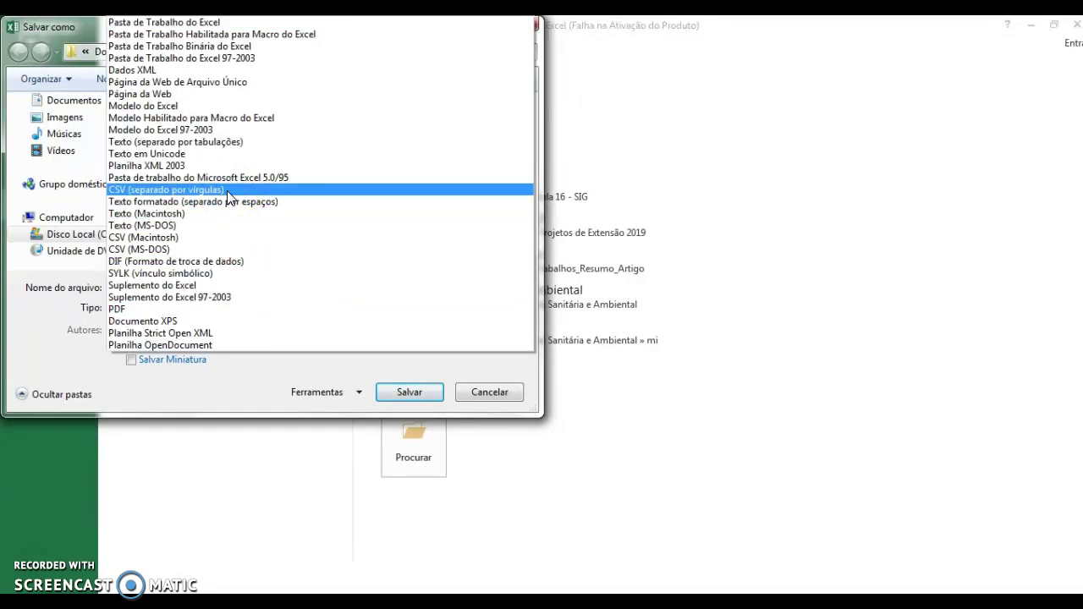
click(227, 190)
click(183, 293)
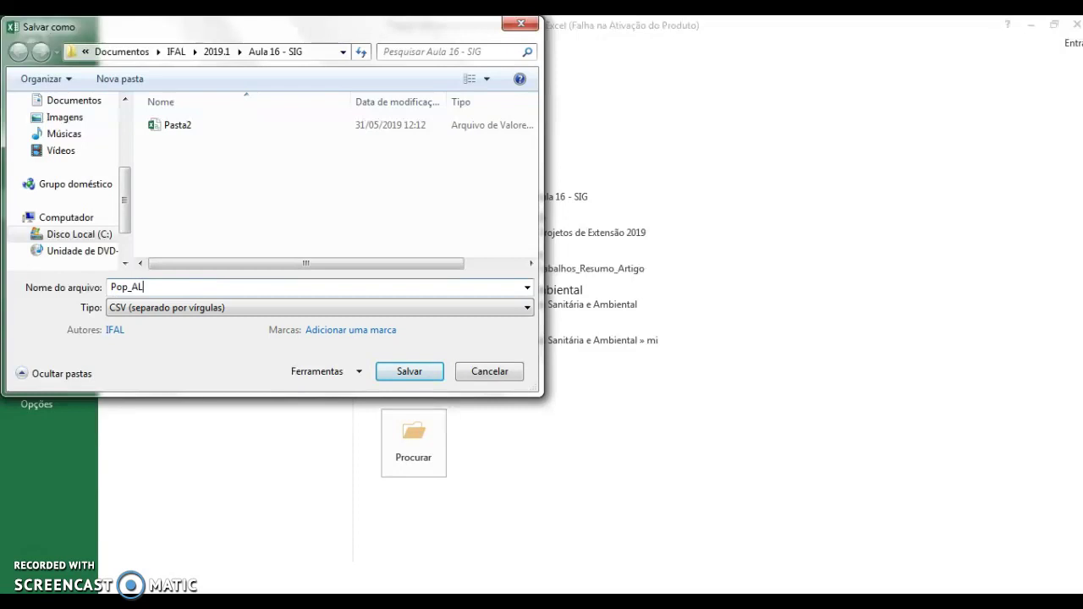
click(194, 307)
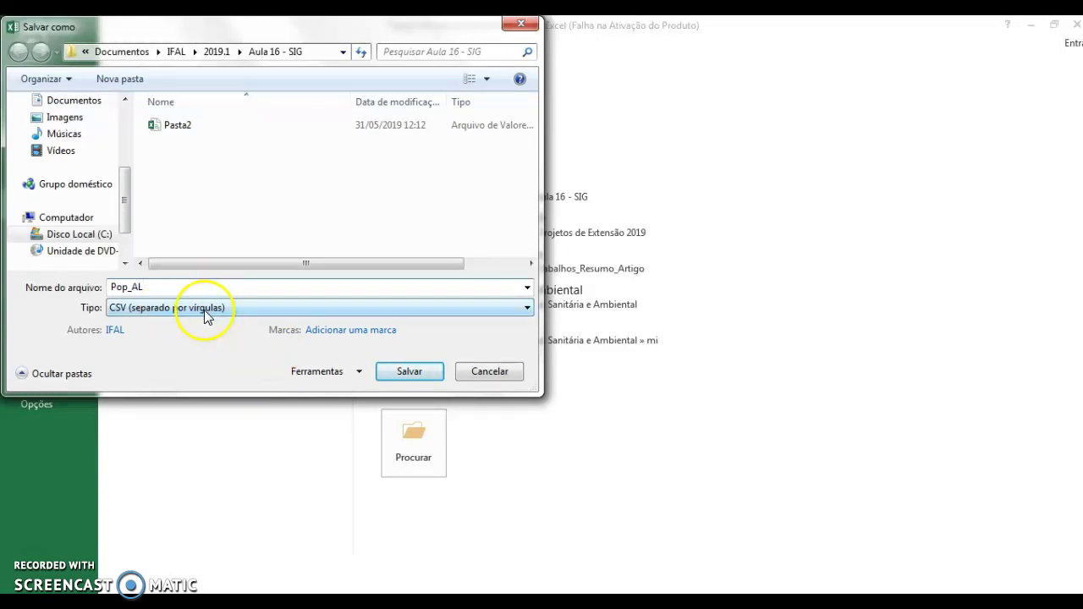
click(408, 375)
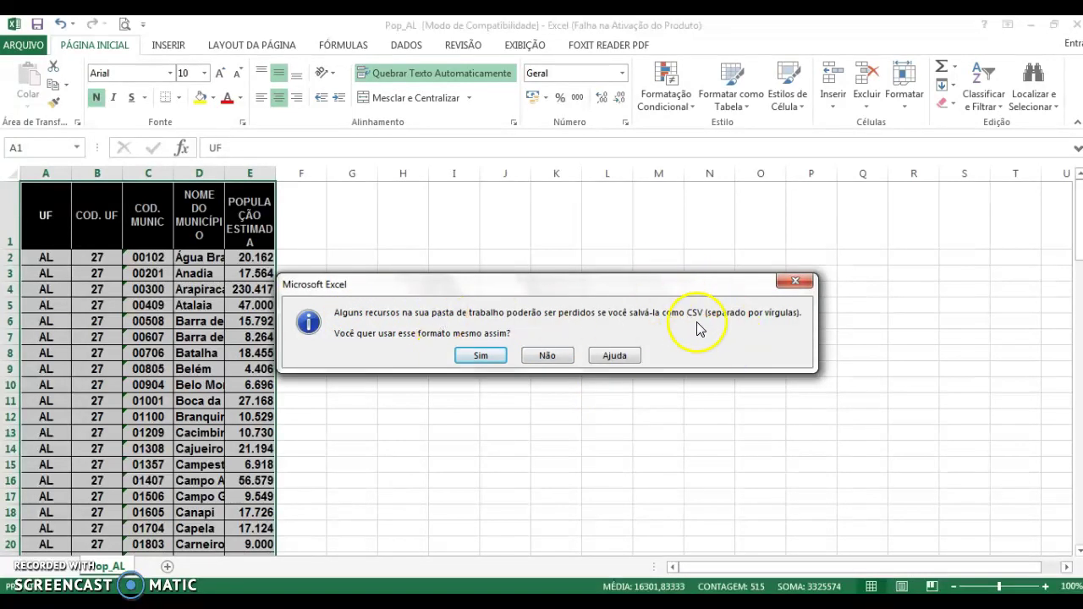
click(479, 356)
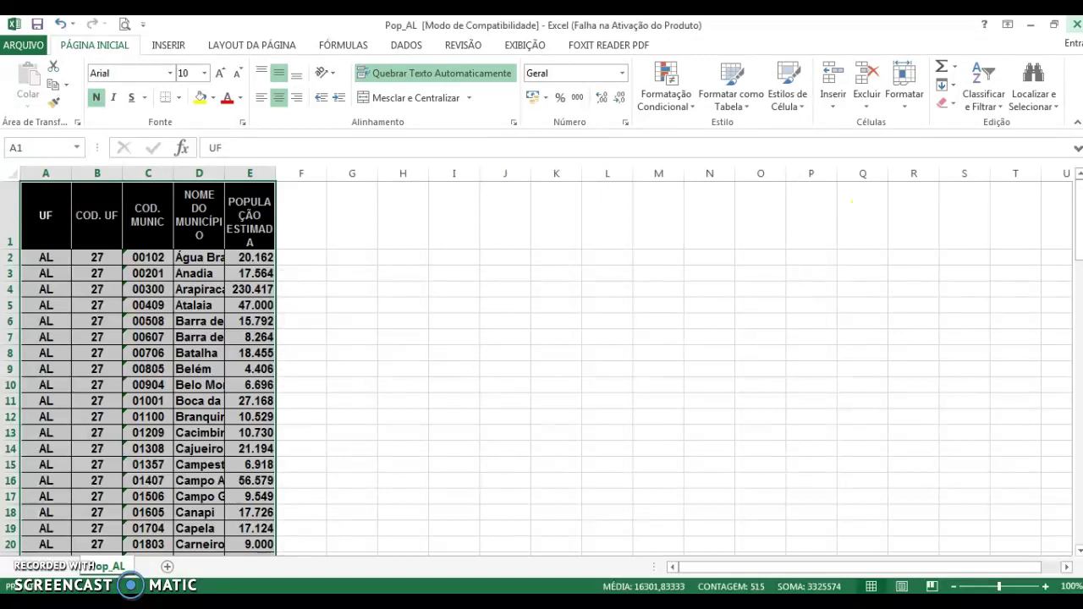
Step: Close the Pop_AL workbook, minimize the other spreadsheets and switch to the main QGIS window
click(1074, 24)
click(542, 333)
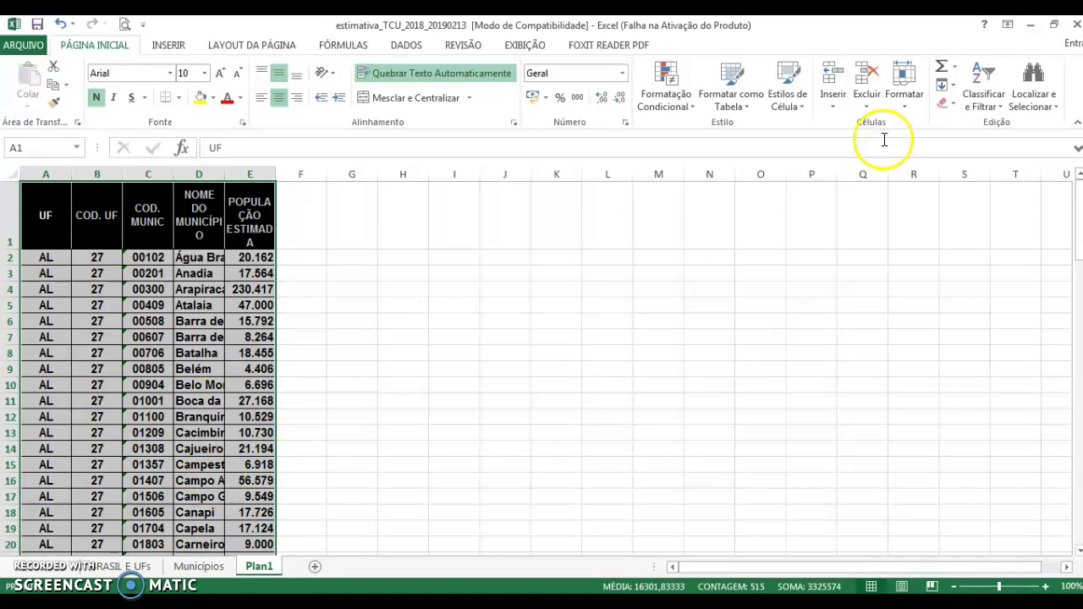
click(1033, 25)
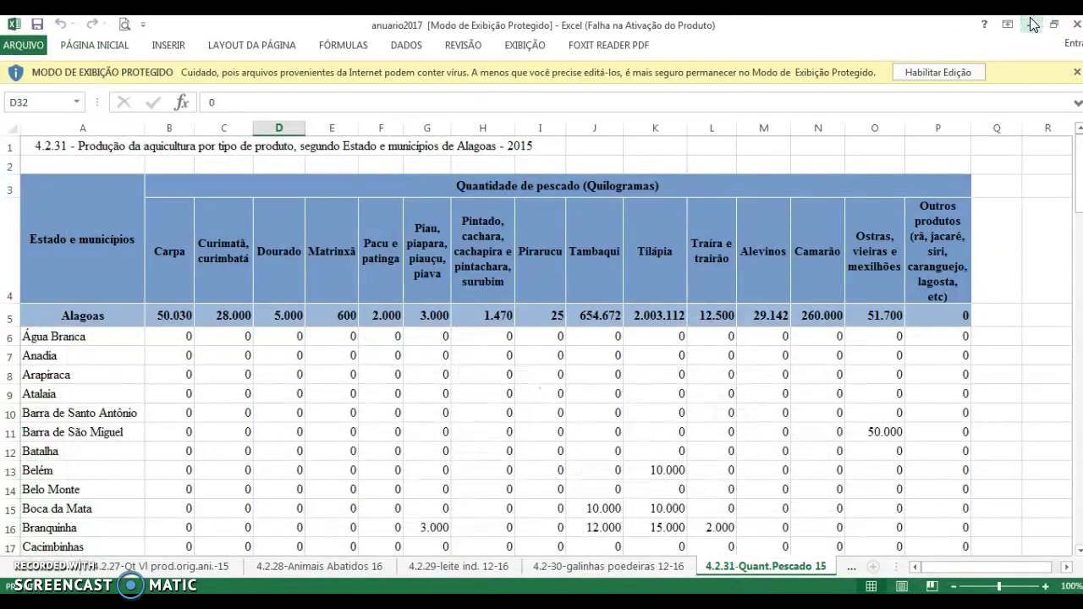
click(1033, 25)
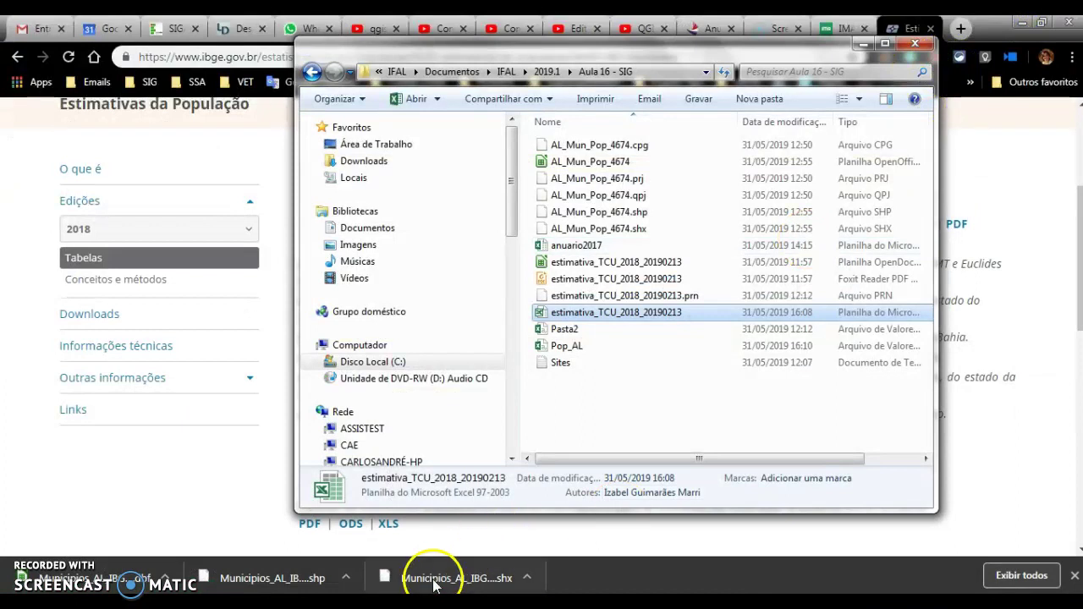
click(286, 548)
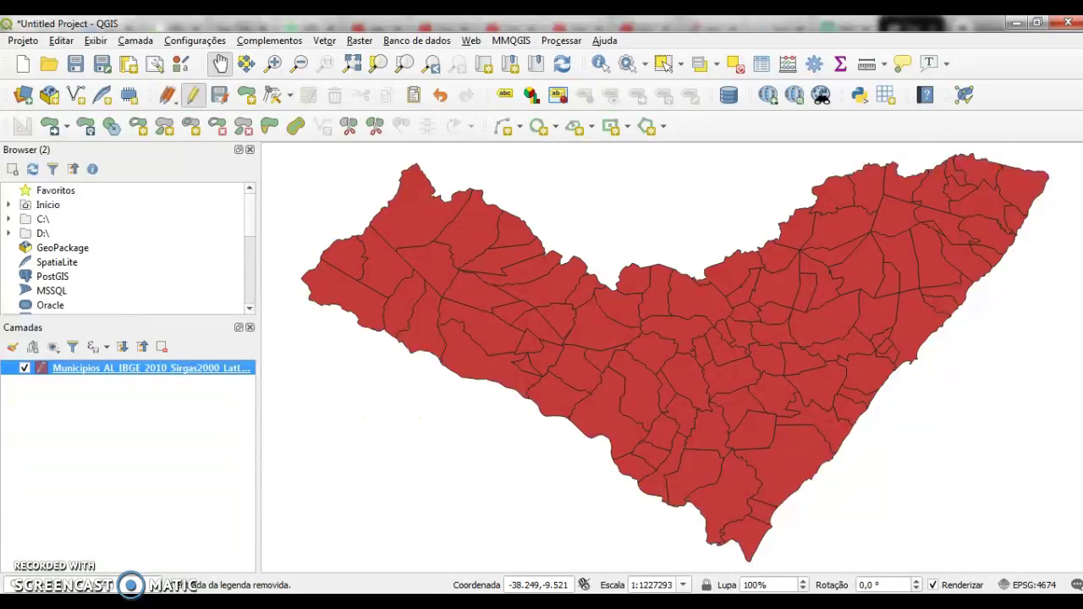
Step: Add Pop_AL.csv from the Aula 16 - SIG folder as a semicolon-delimited text layer without geometry
click(127, 42)
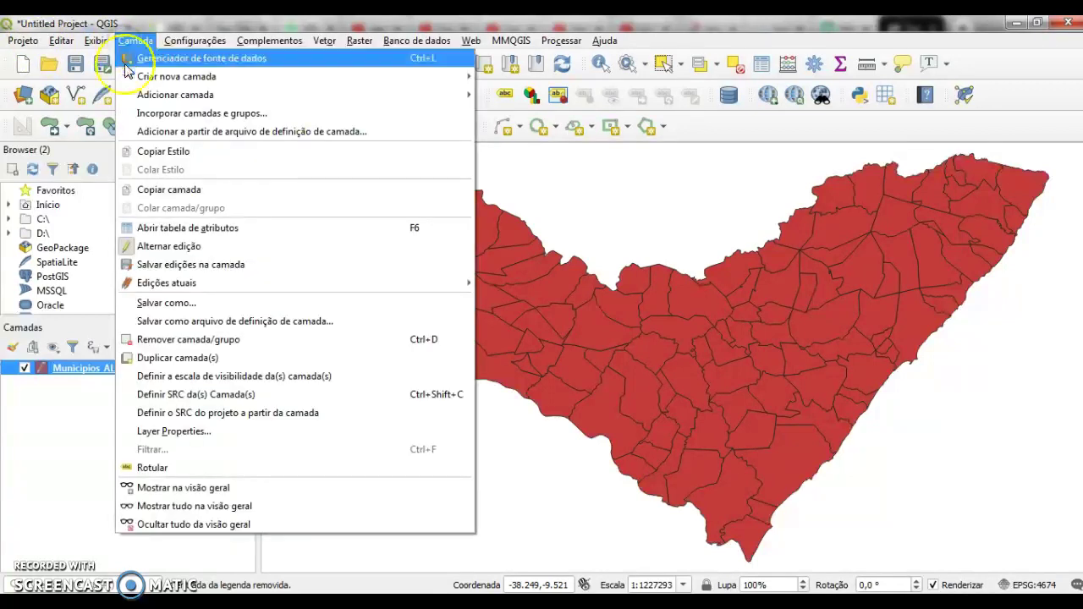
mouse_move(140, 96)
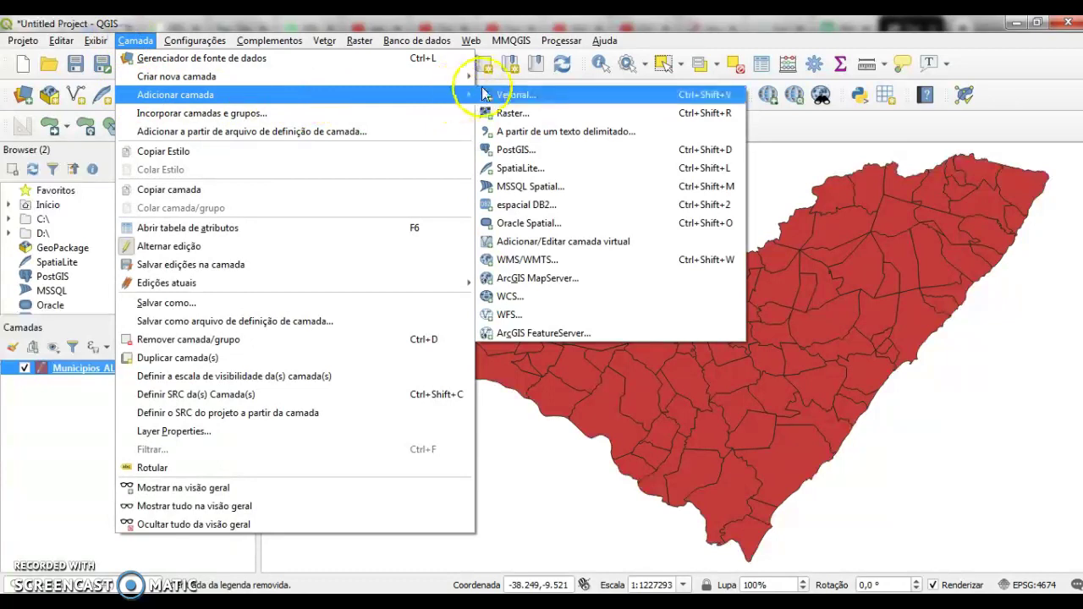
click(595, 140)
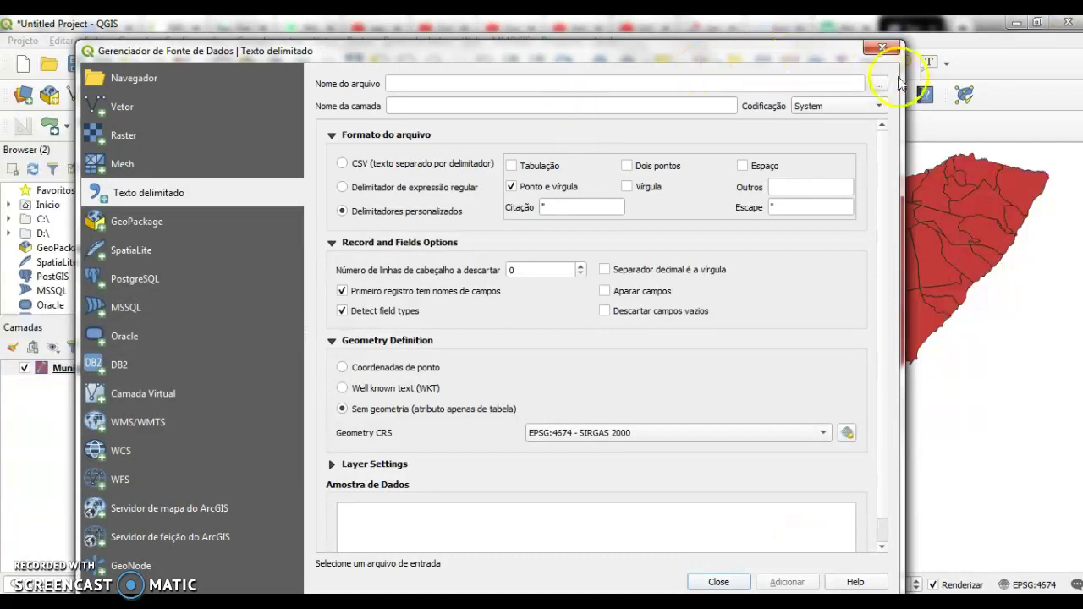
click(882, 84)
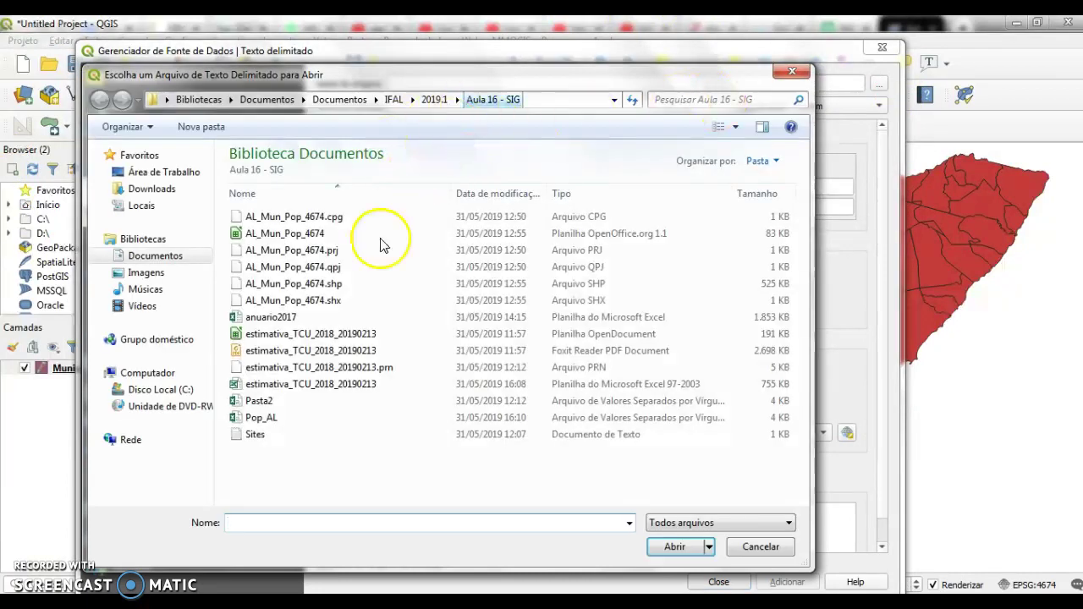
click(259, 417)
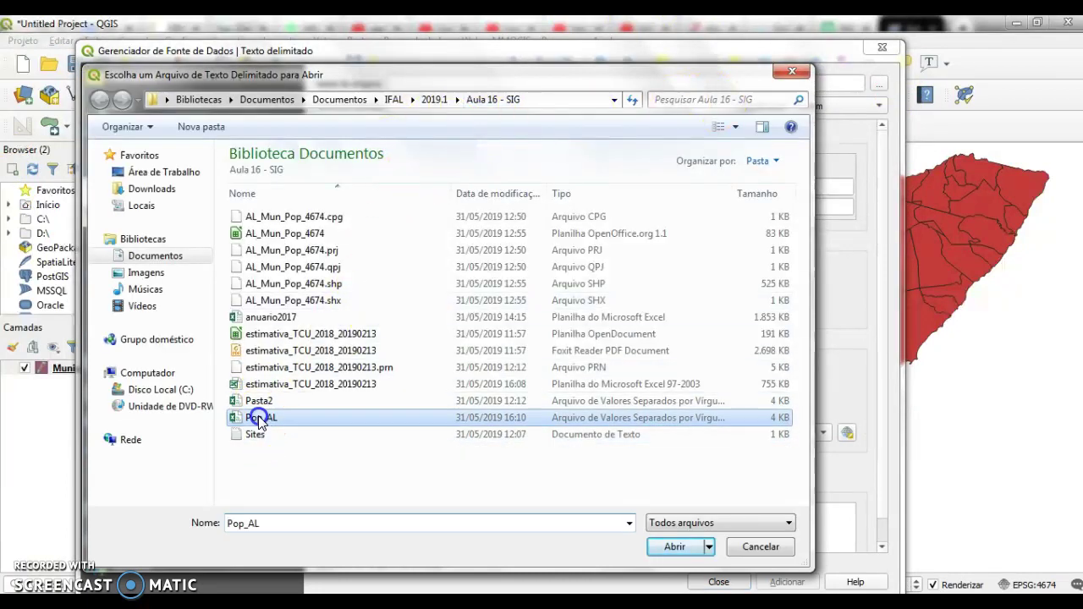
click(675, 546)
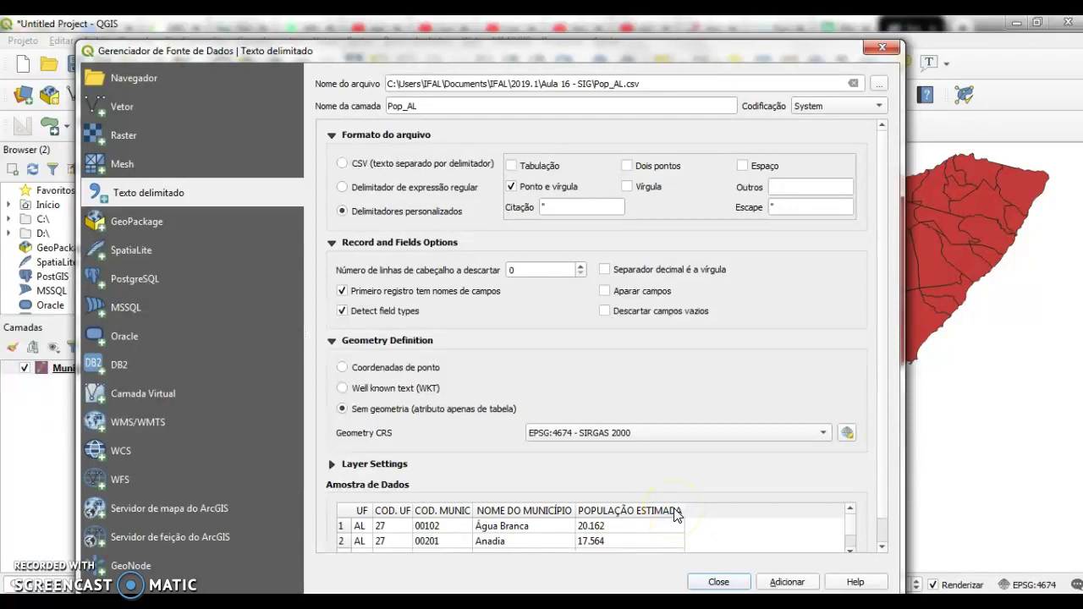
drag(428, 55, 430, 35)
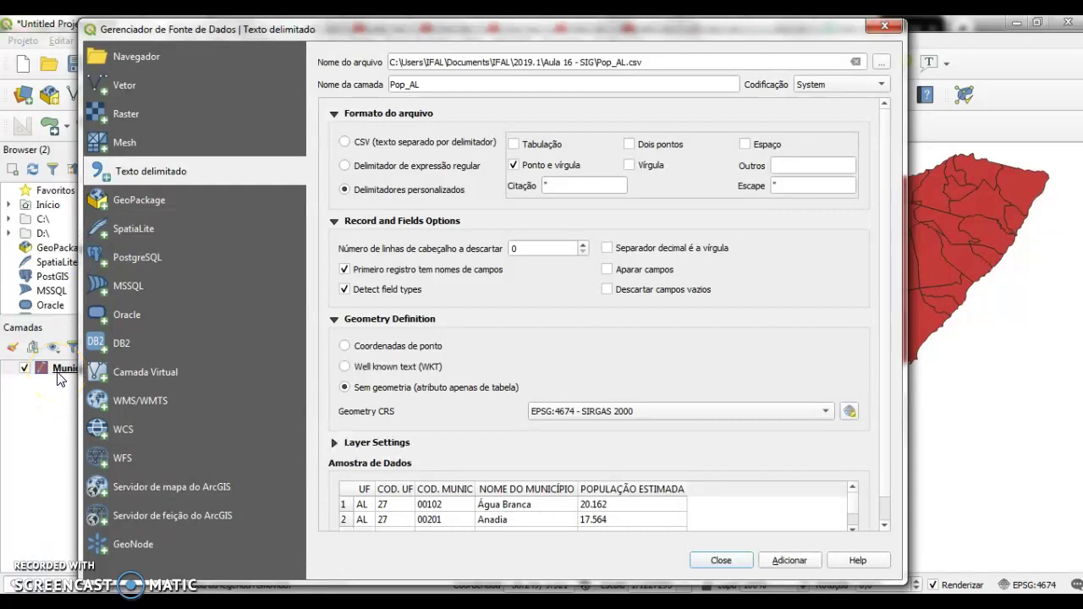
click(794, 562)
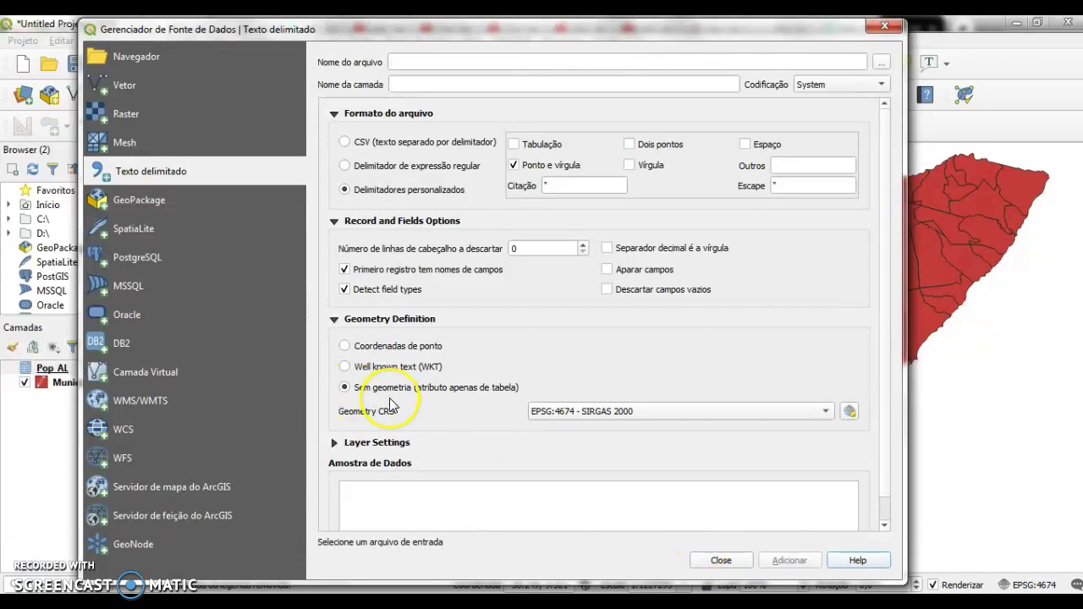
click(724, 560)
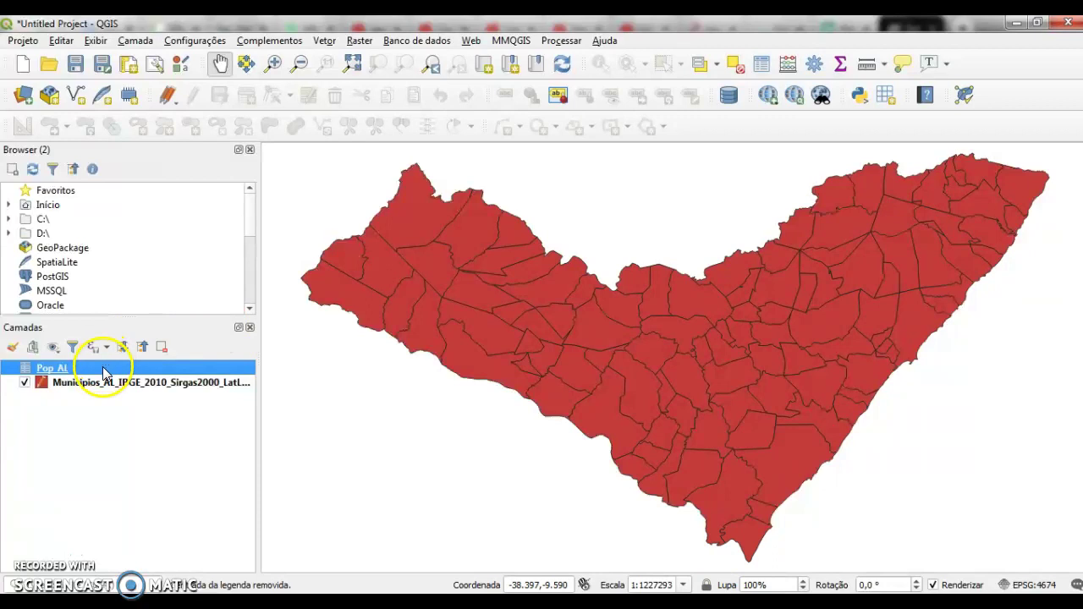
Step: Open the Pop_AL attribute table and widen the NOME DO MUNICÍPIO and POPULAÇÃO ESTIMADA columns to fit their full headings
click(762, 64)
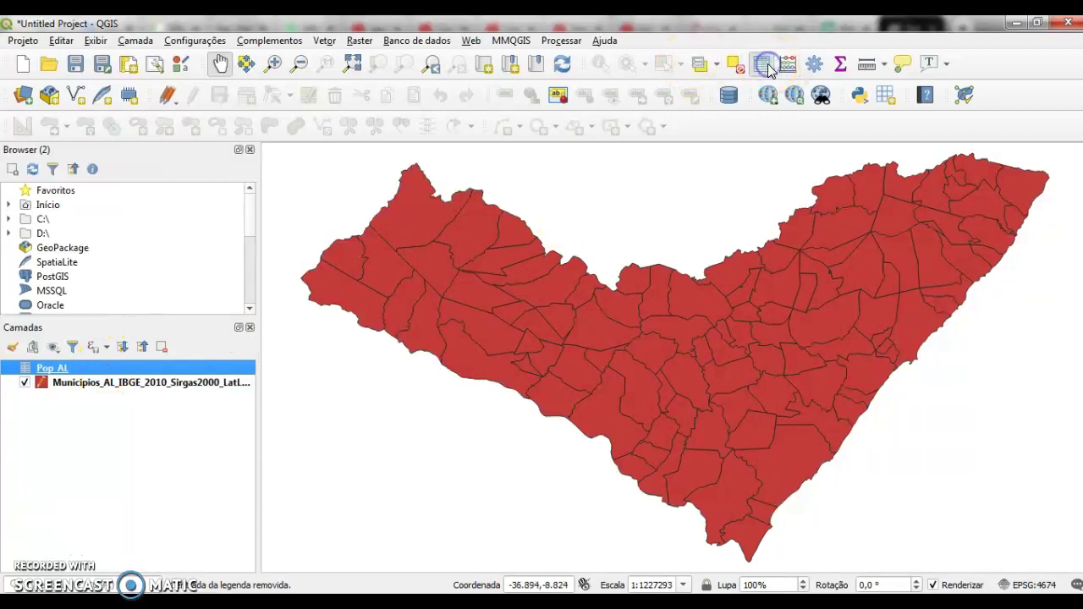
click(193, 126)
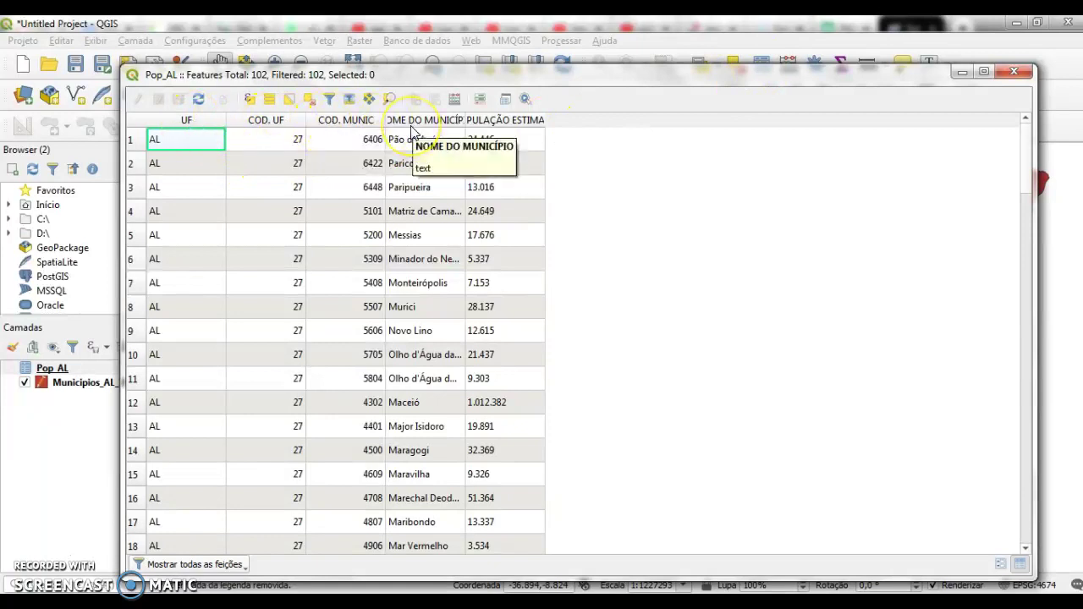
drag(463, 120, 522, 120)
drag(604, 121, 664, 120)
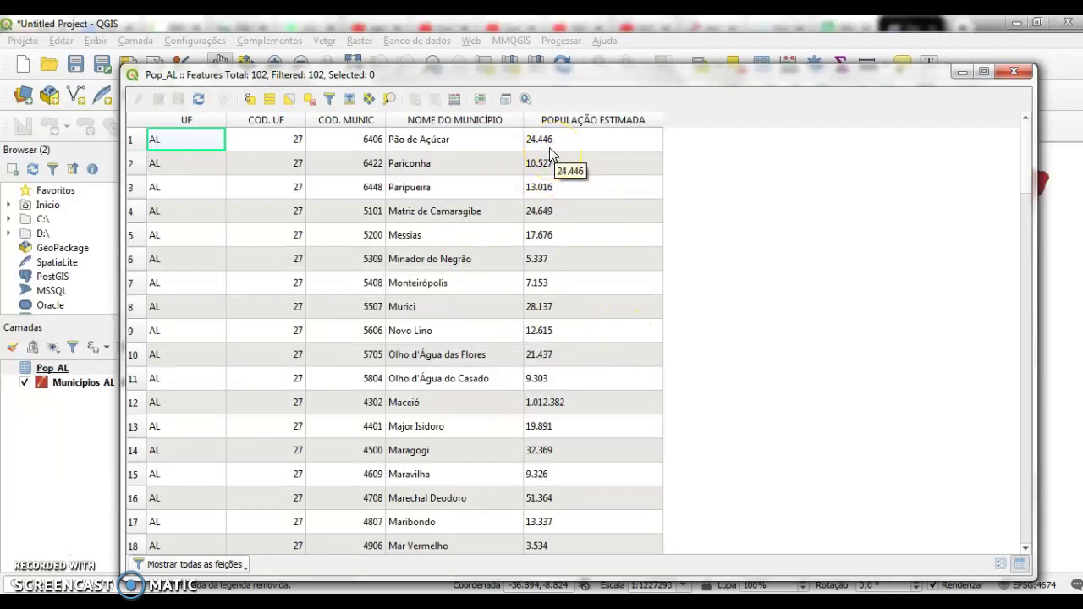
click(563, 122)
right_click(563, 123)
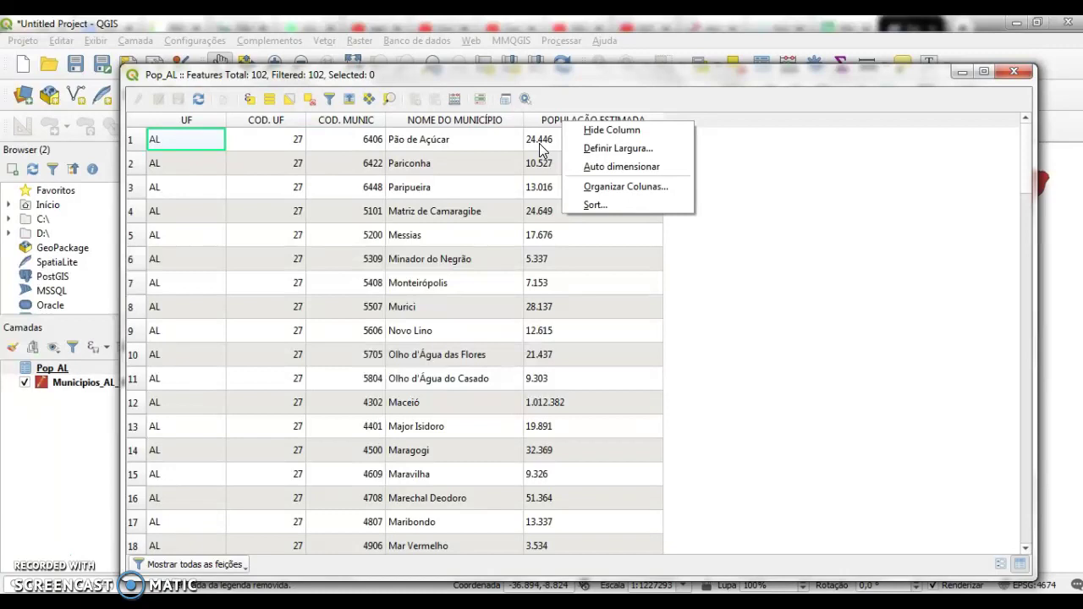
click(528, 80)
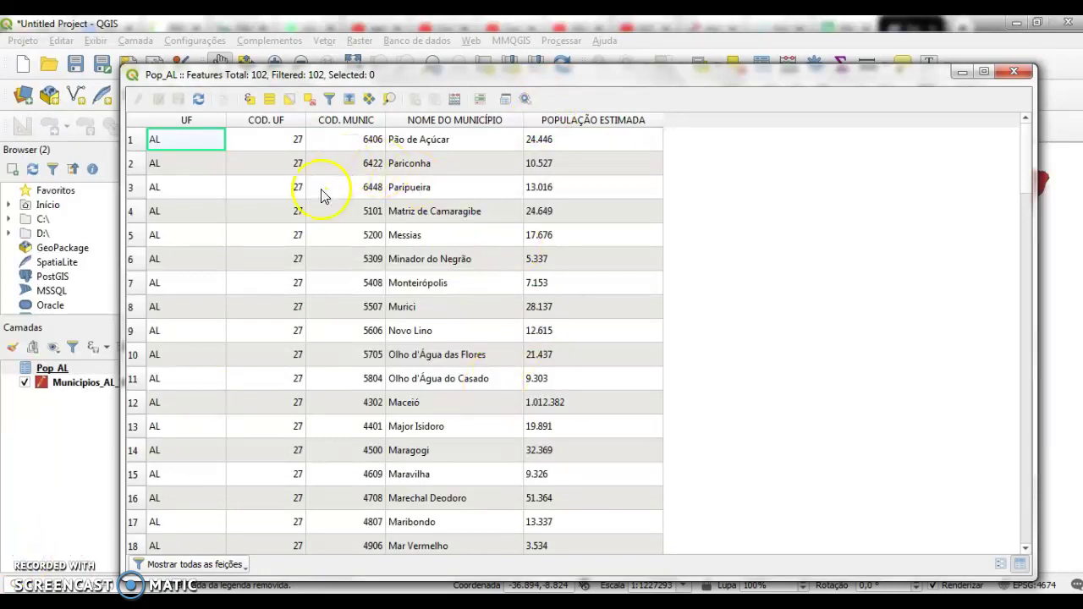
Step: Shrink the Pop_AL table window, then open the municipality layer's attribute table and fit it into the other half of the screen
drag(328, 78, 369, 35)
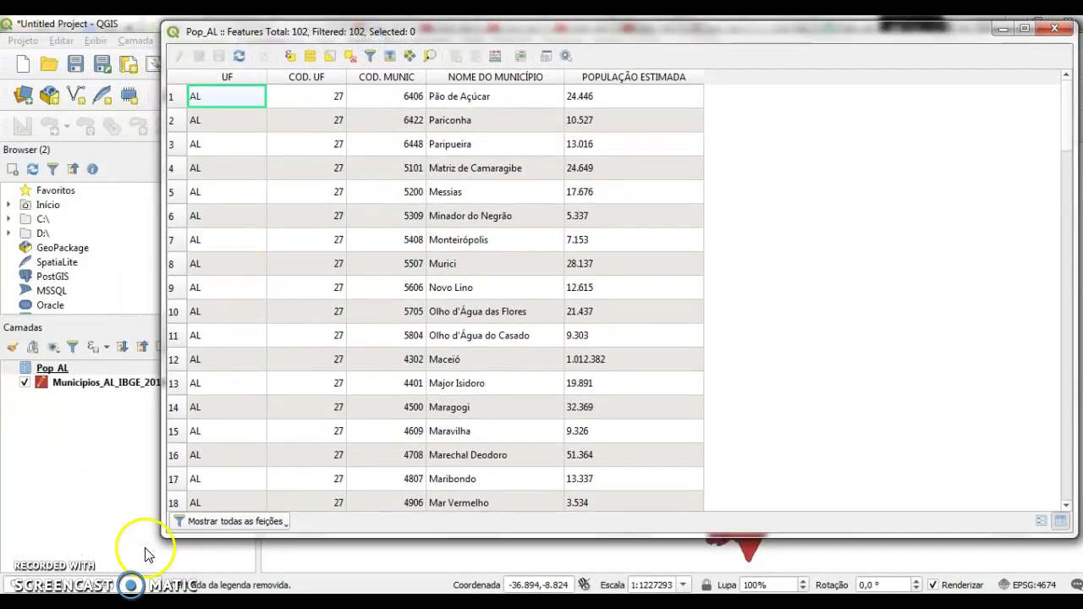
drag(161, 537, 511, 447)
click(104, 386)
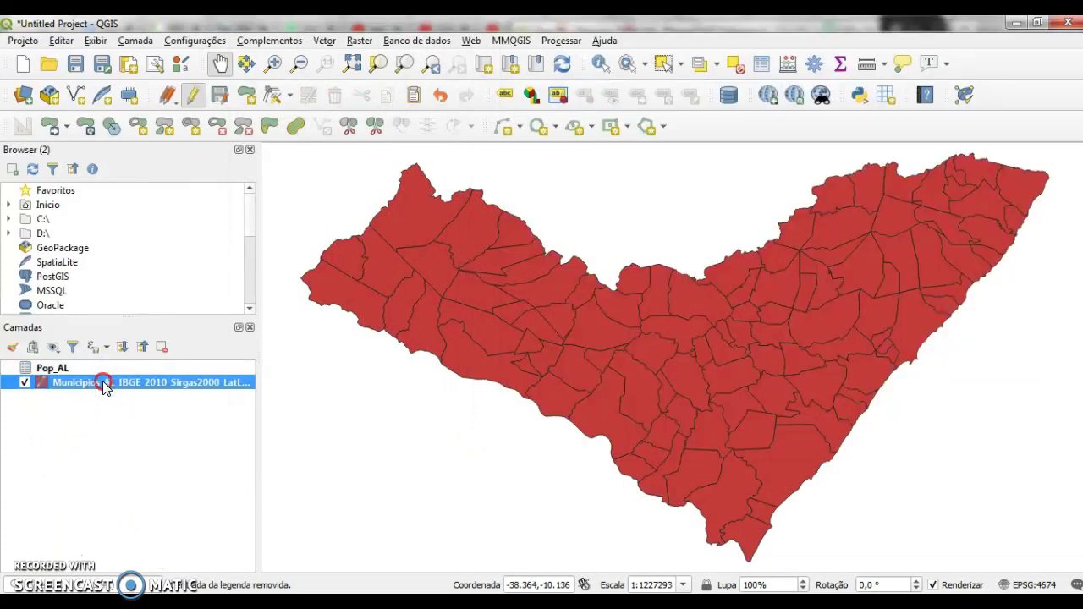
right_click(102, 383)
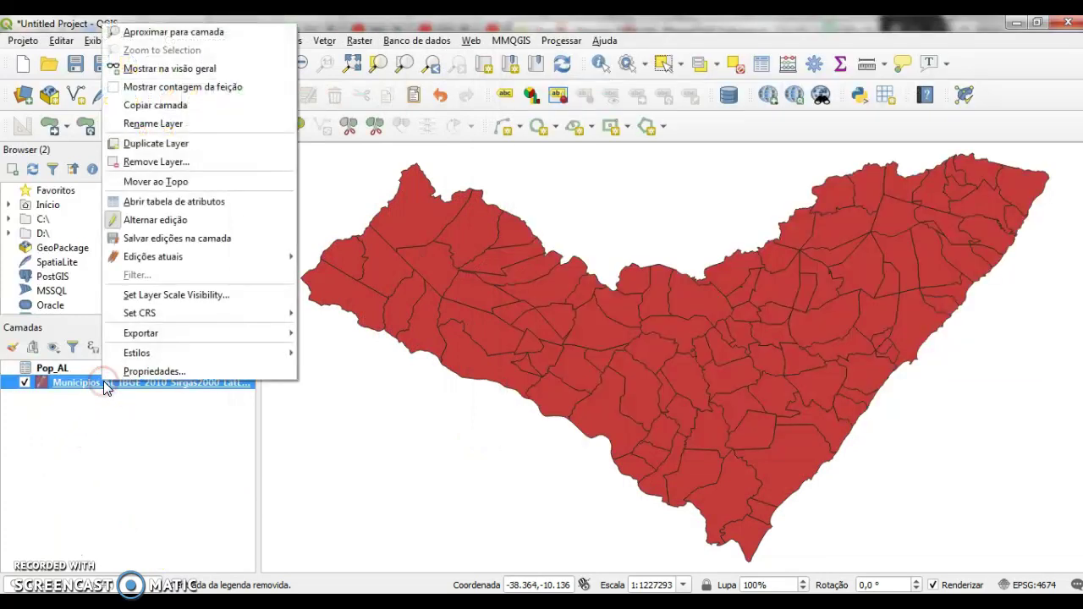
click(203, 210)
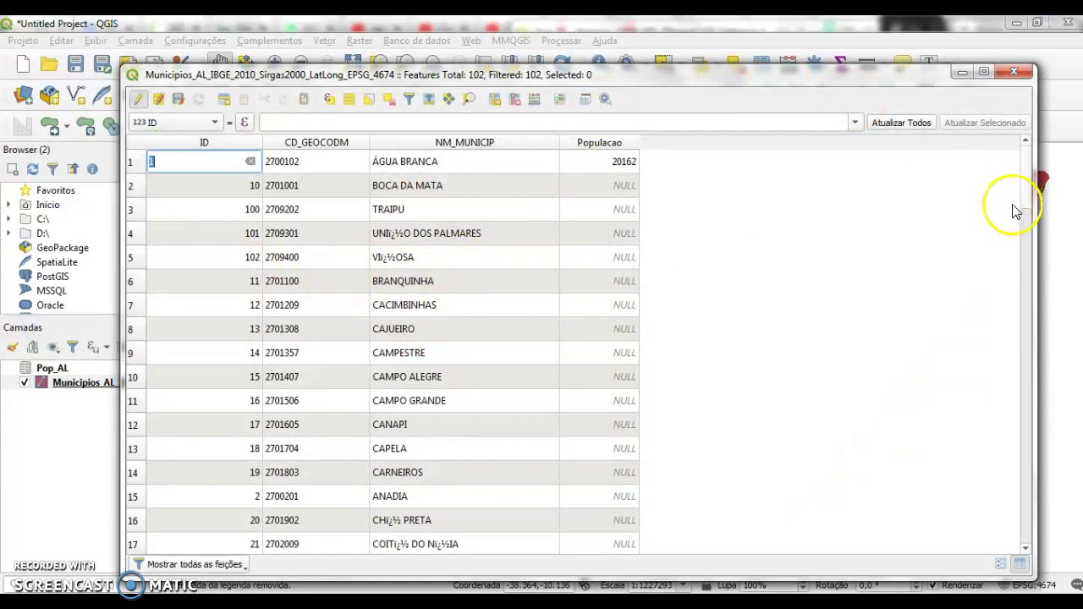
drag(1034, 211, 724, 257)
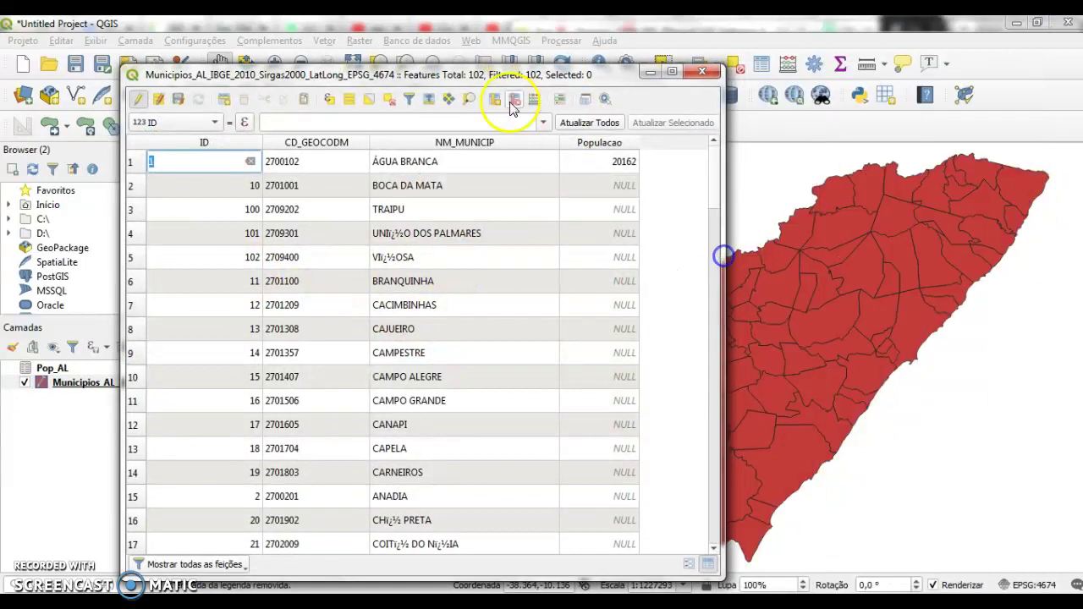
drag(487, 77, 379, 82)
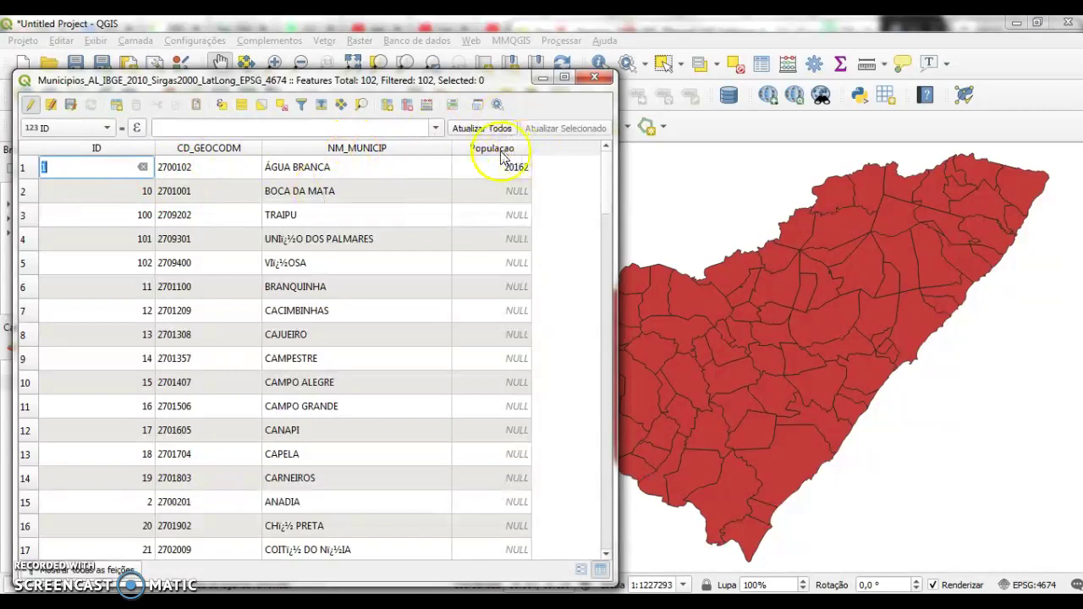
Step: Delete the Populacao field from the municipality layer's attribute table
click(482, 128)
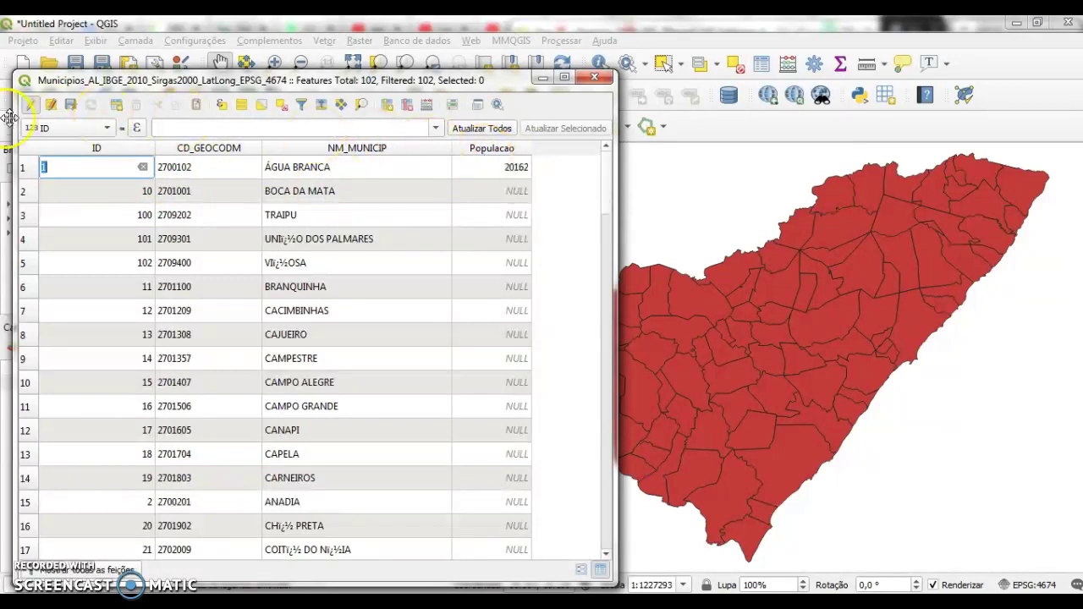
click(491, 150)
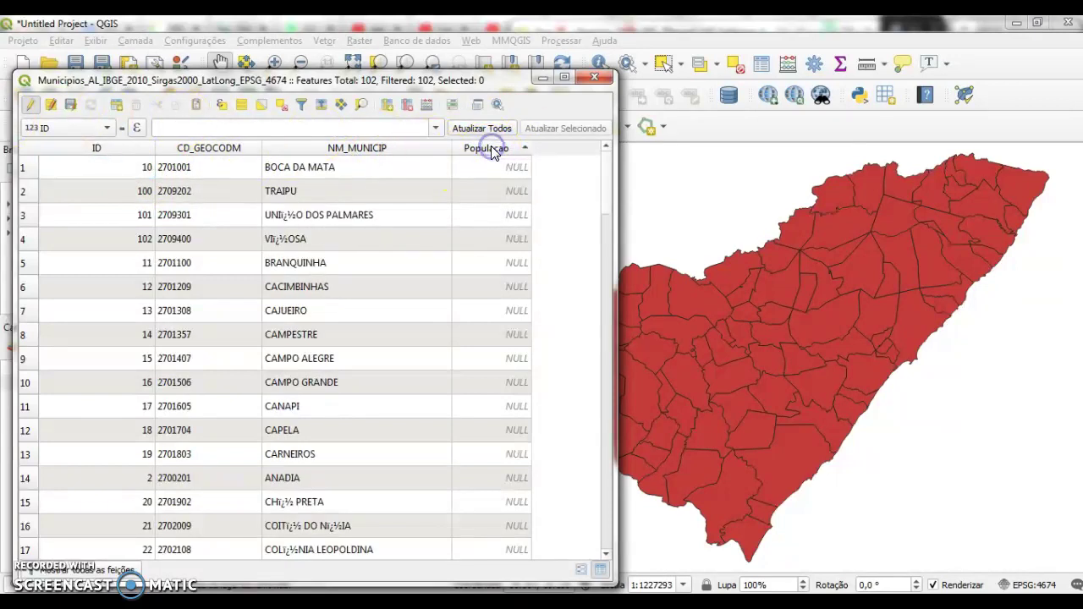
click(493, 150)
right_click(493, 150)
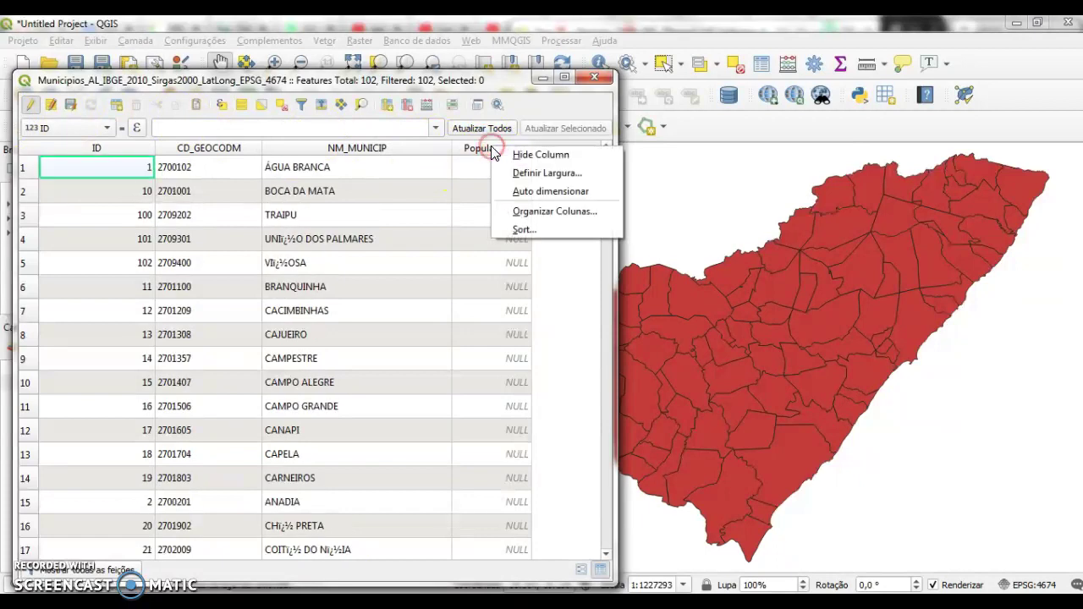
click(491, 148)
click(406, 108)
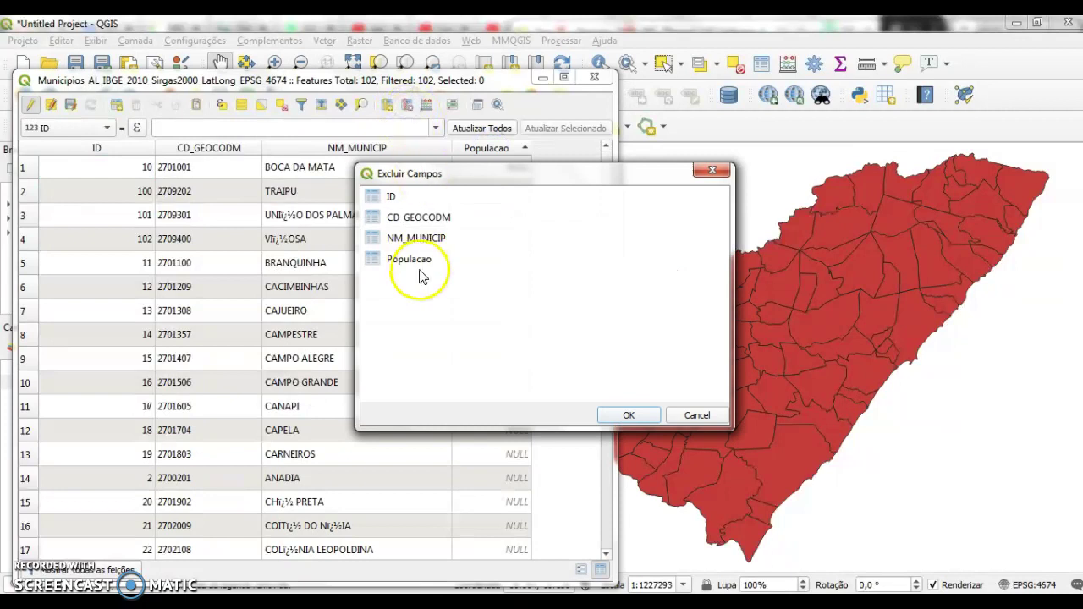
click(417, 262)
click(633, 414)
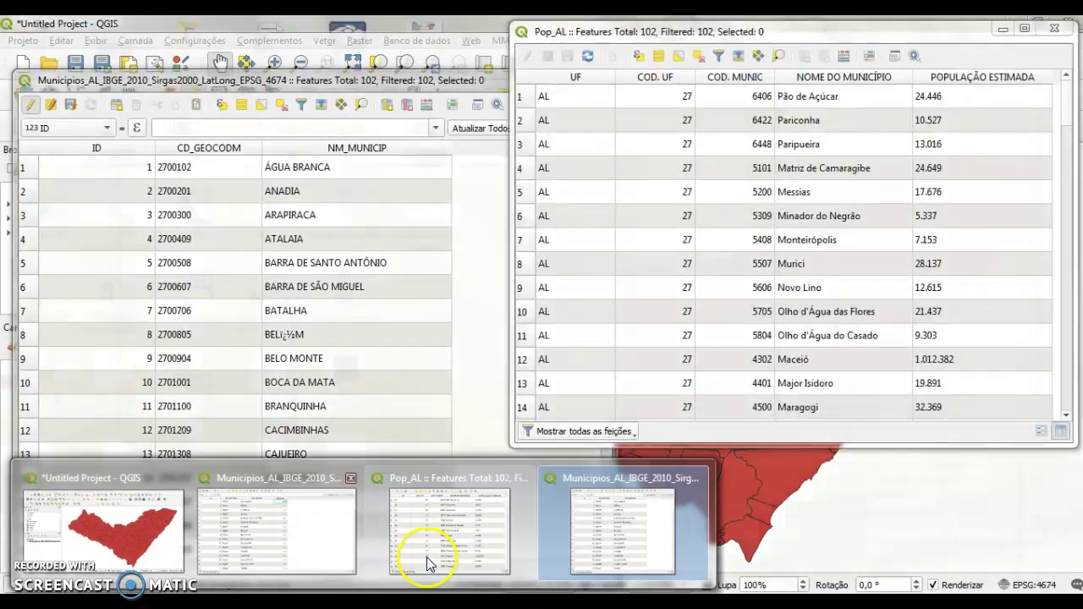
Step: Close the duplicate municipality attribute table, leaving one municipality table beside the Pop_AL table
click(286, 546)
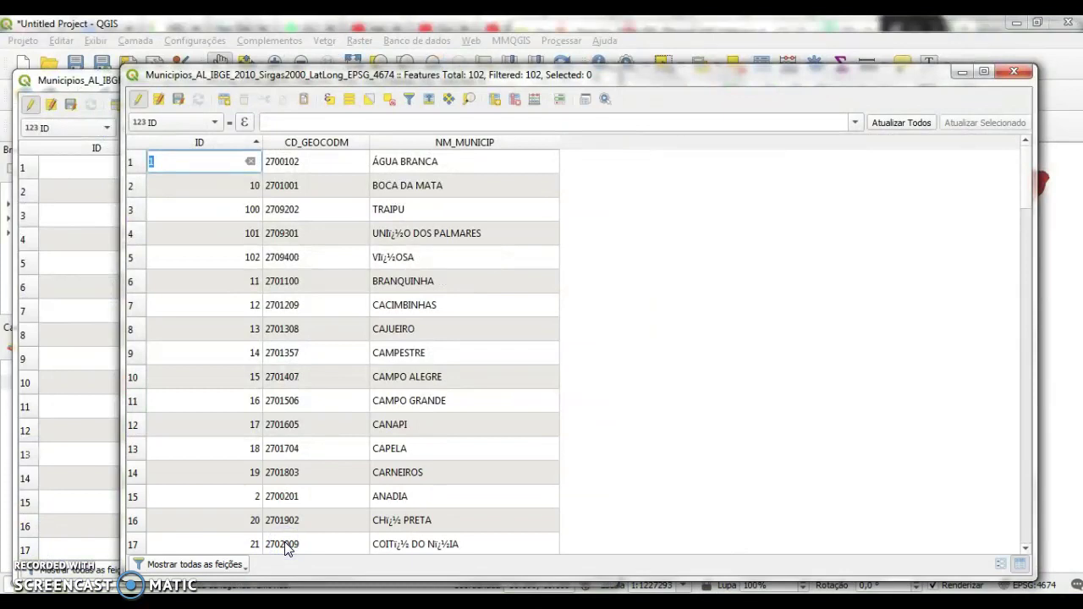
mouse_move(280, 78)
mouse_down()
mouse_move(576, 71)
mouse_move(264, 90)
mouse_up()
drag(1019, 232, 656, 271)
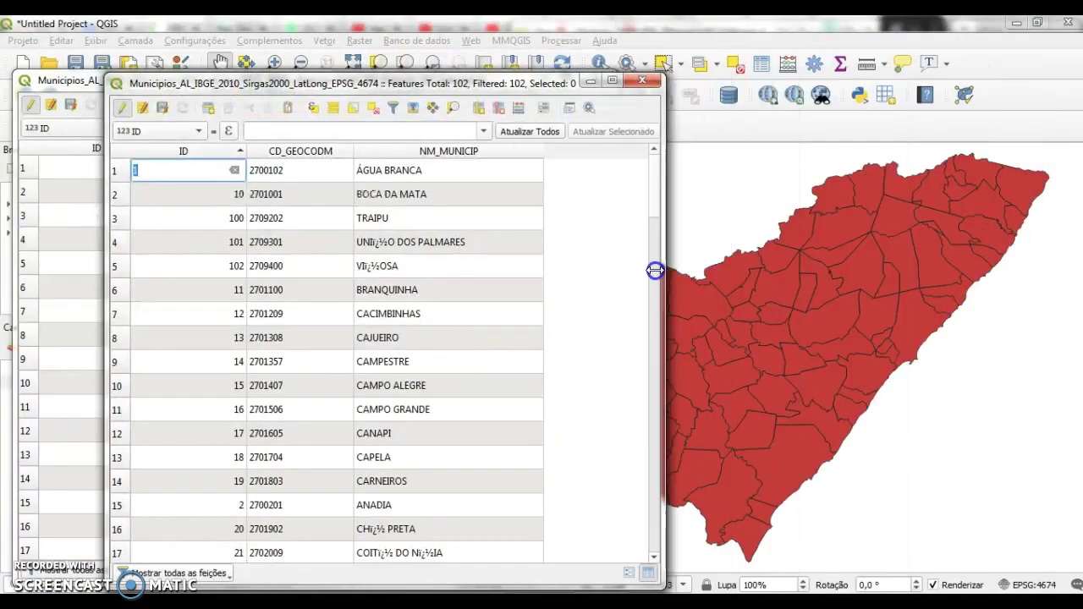
drag(451, 82, 839, 74)
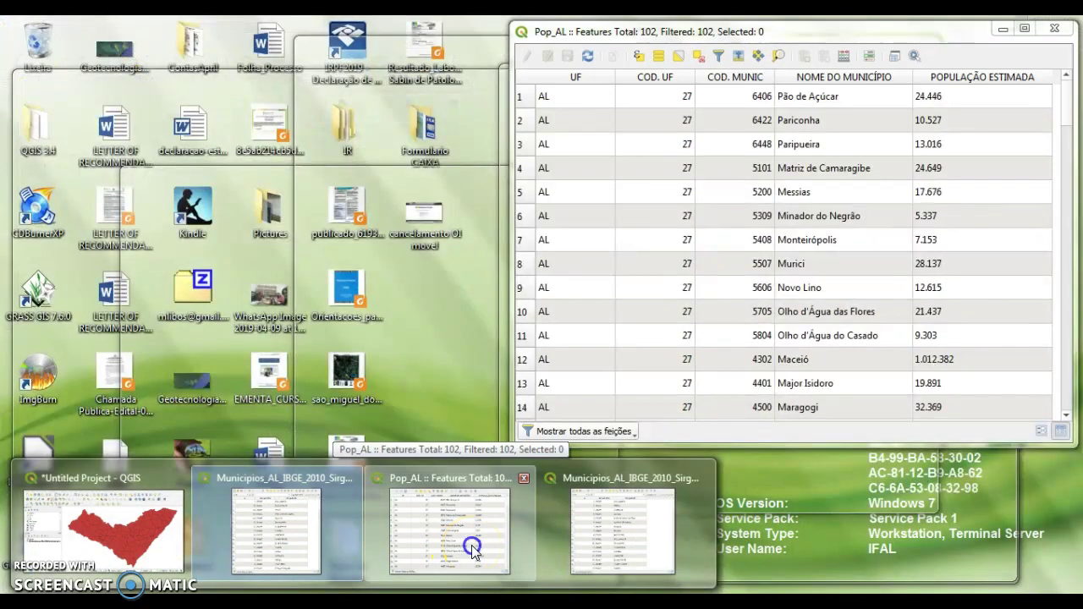
click(472, 546)
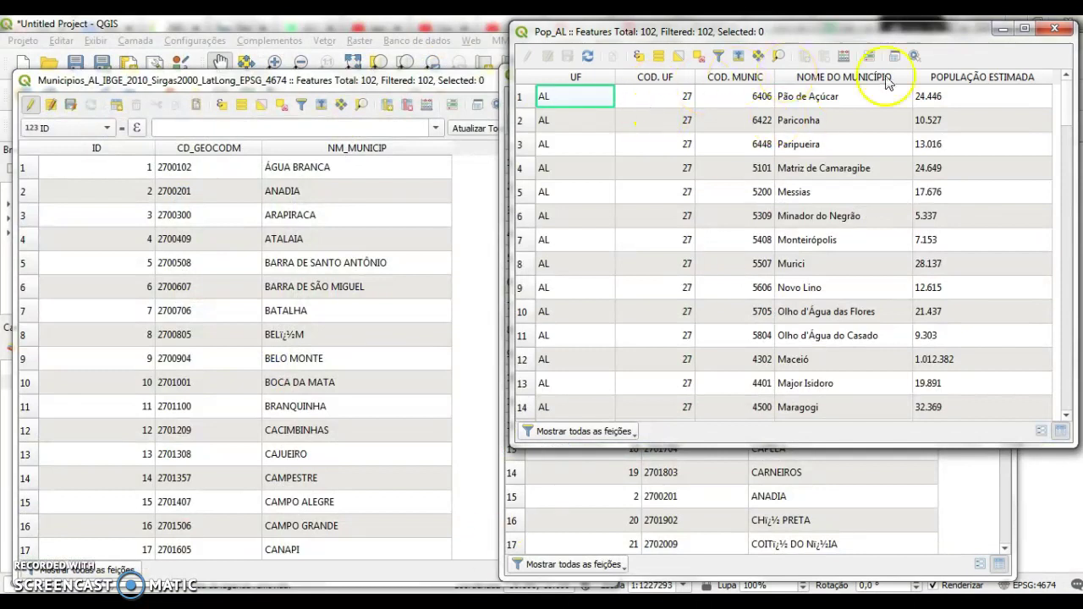
click(984, 480)
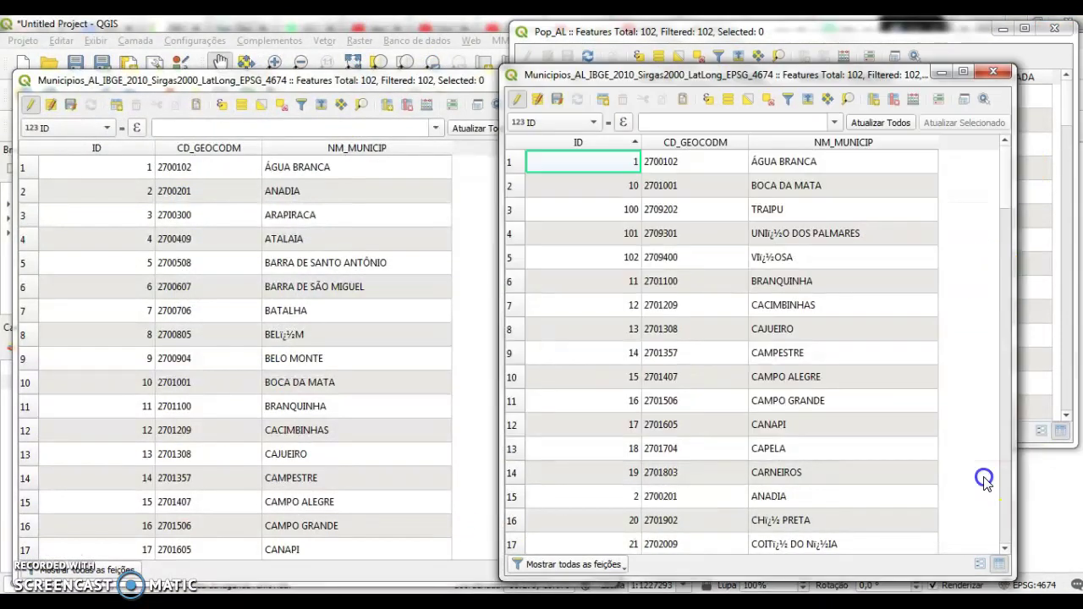
click(996, 74)
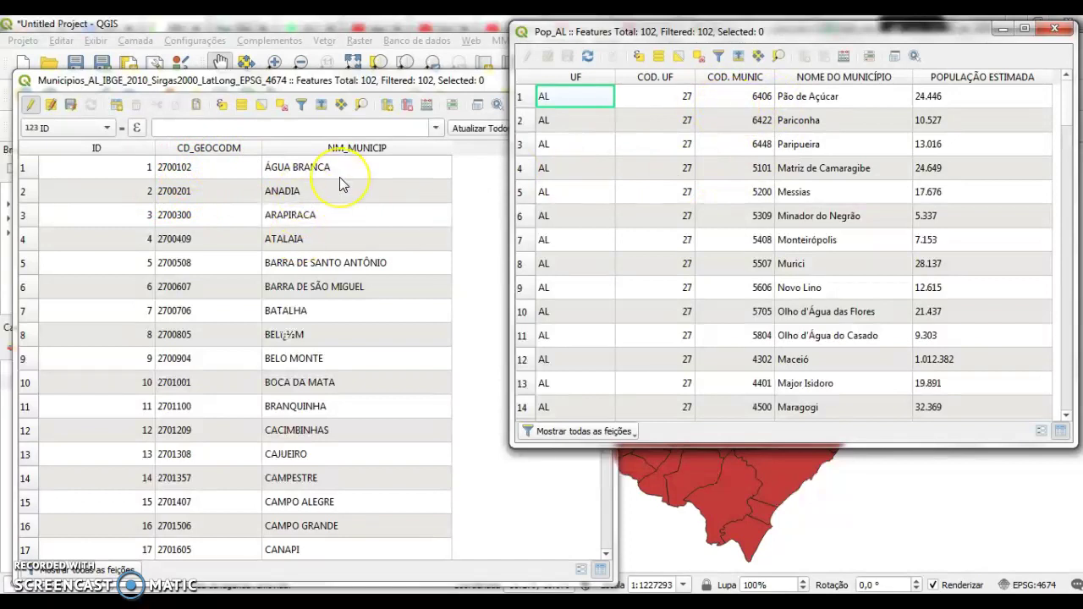
Step: Sort the Pop_AL table by NOME DO MUNICÍPIO in ascending order to match the municipality table's order
click(853, 76)
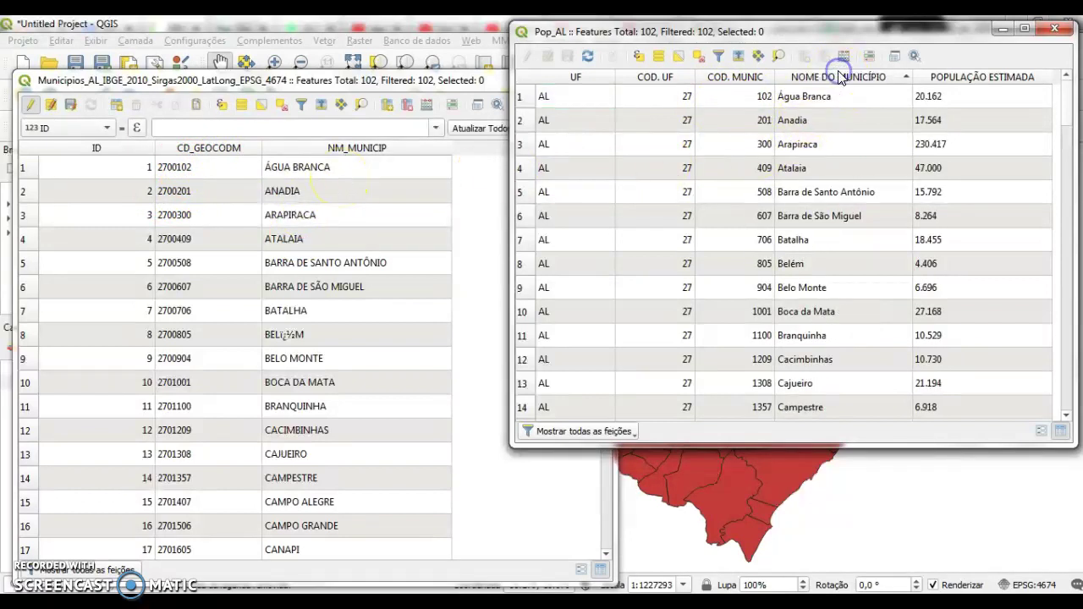
click(840, 76)
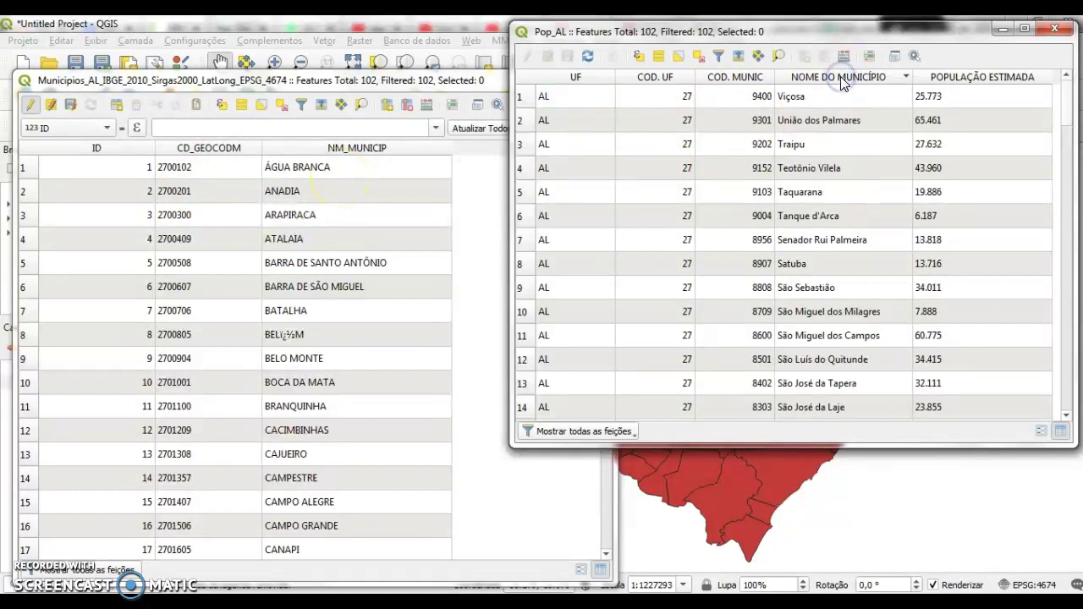
click(841, 76)
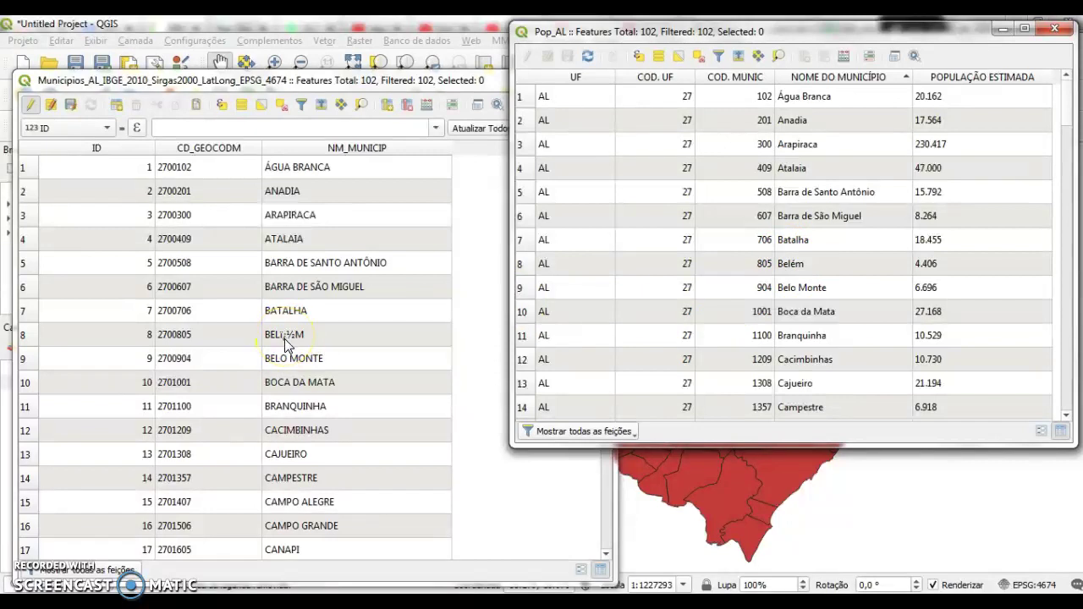
click(761, 79)
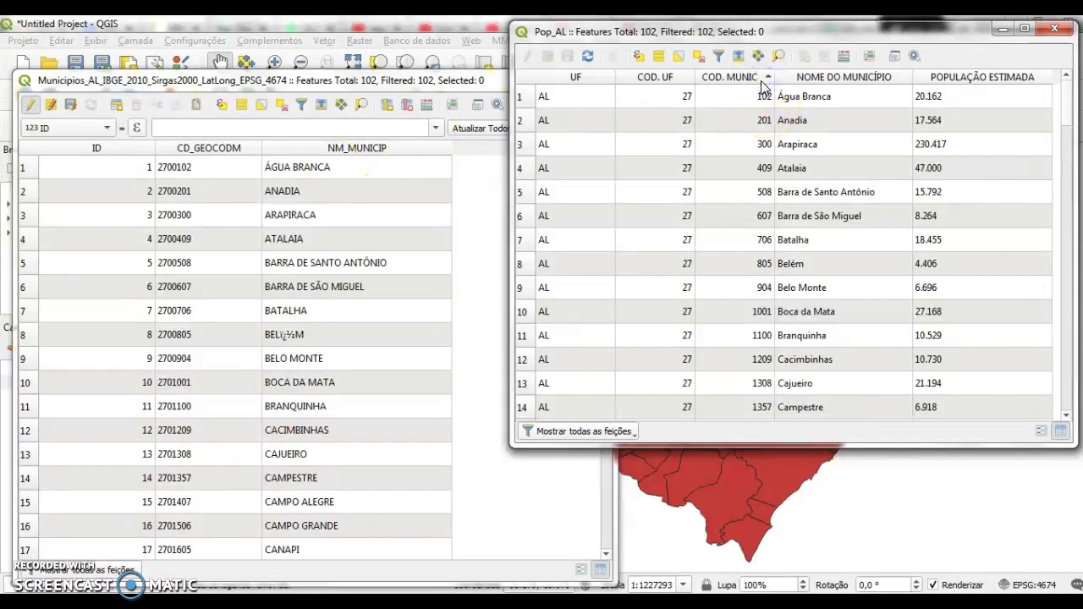
click(824, 77)
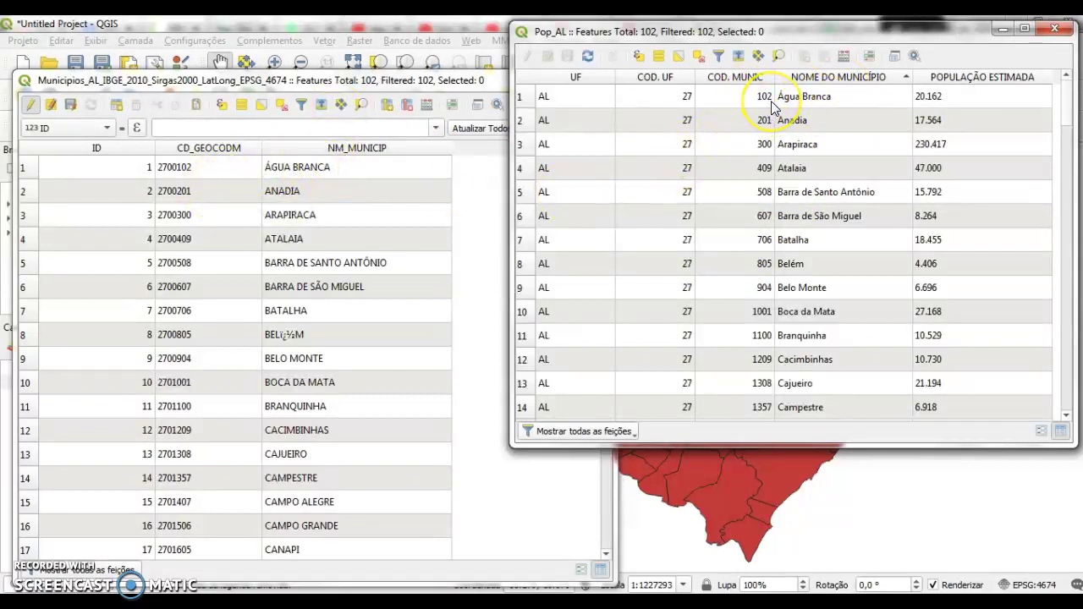
click(690, 100)
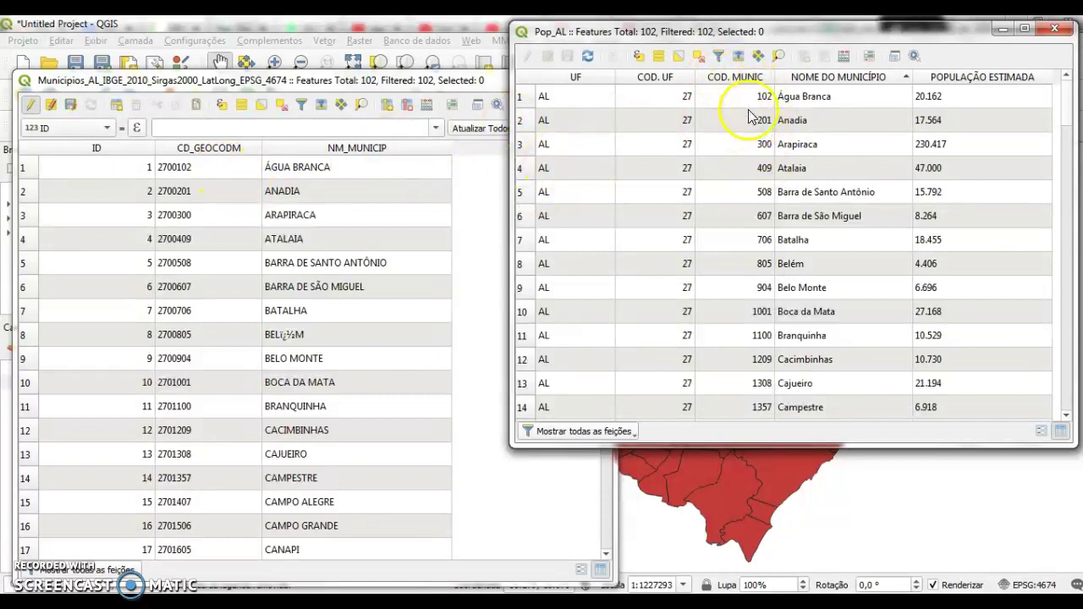
Step: Open the field calculator for the municipality layer and define a new integer field named COD. MUNIC
click(345, 81)
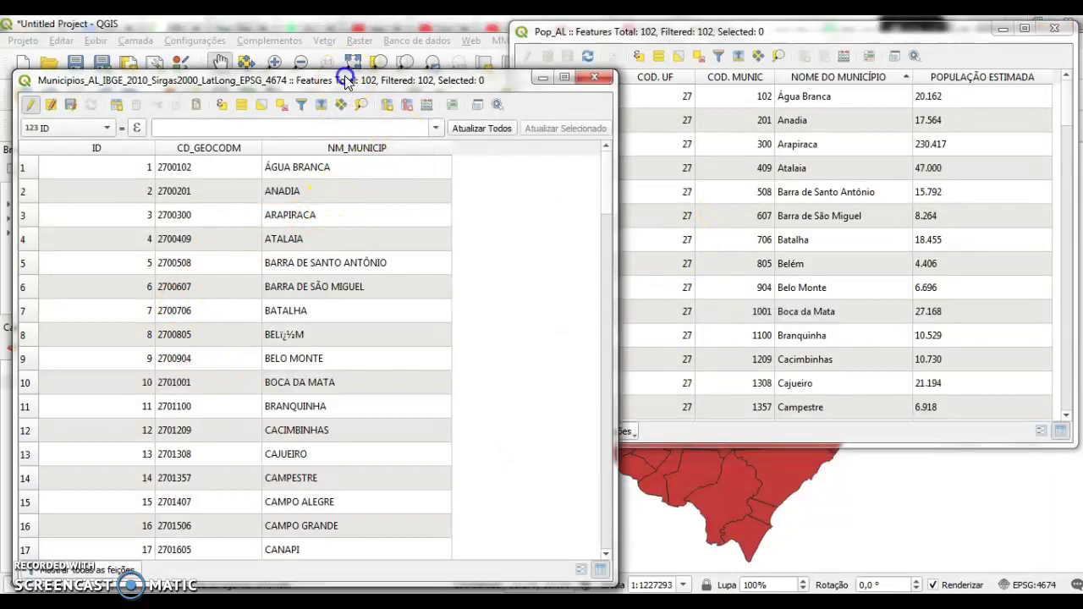
double_click(50, 175)
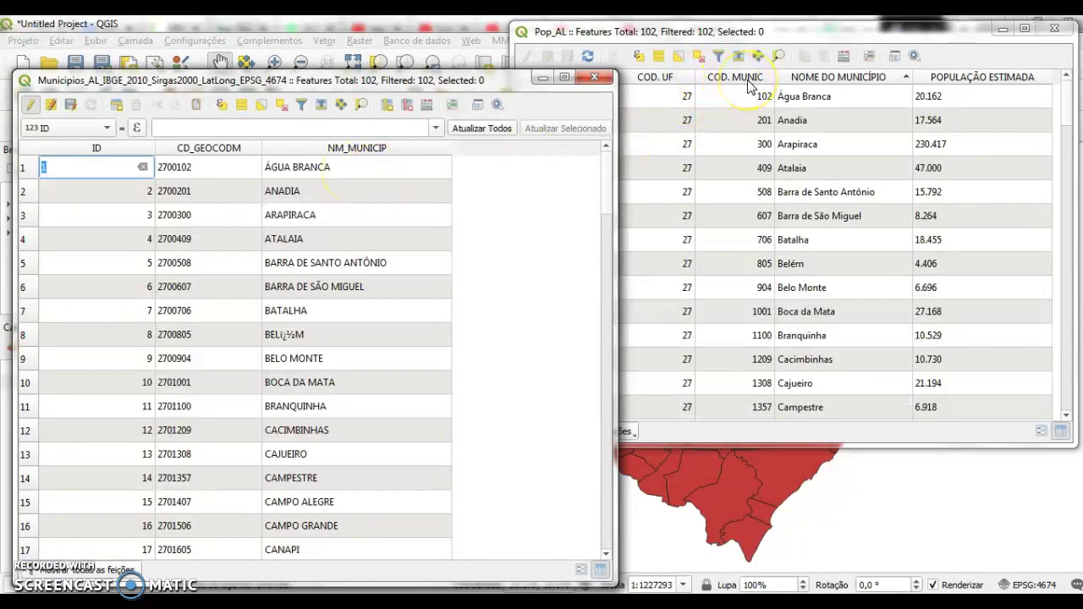
click(427, 105)
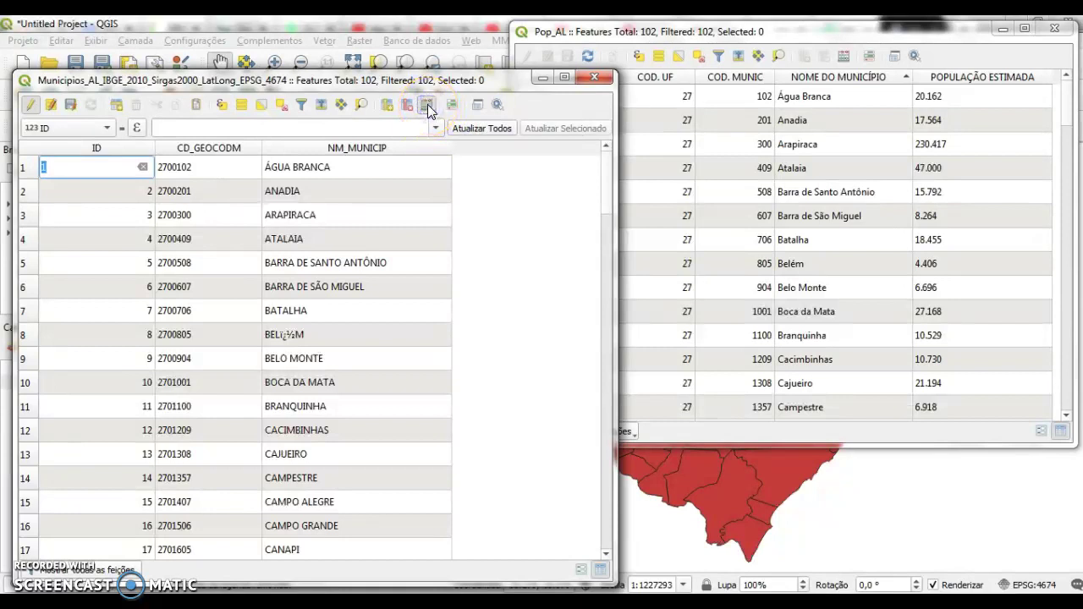
click(428, 106)
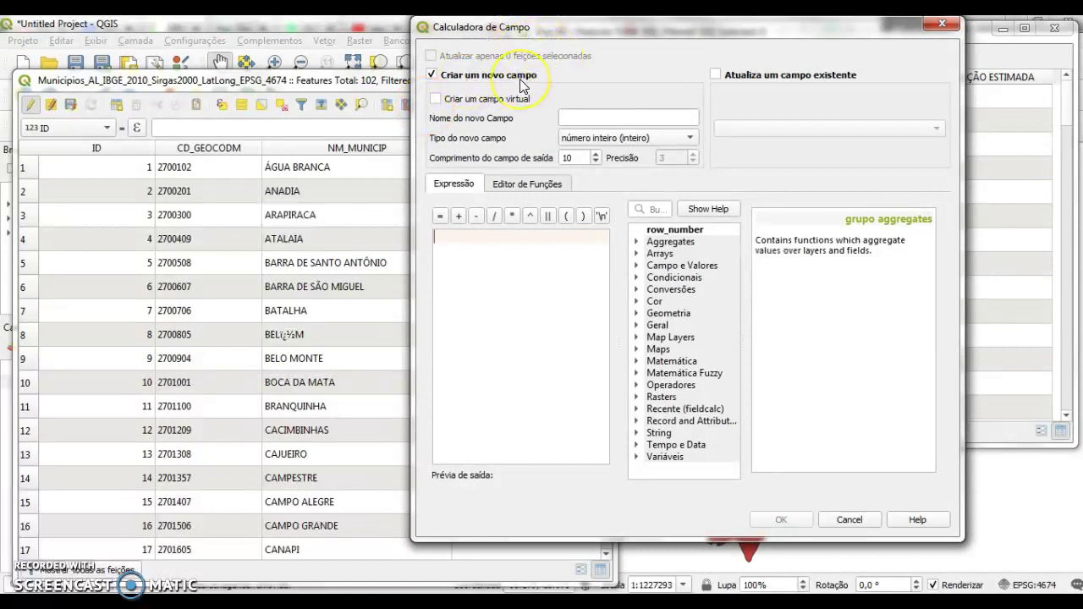
drag(561, 26, 619, 129)
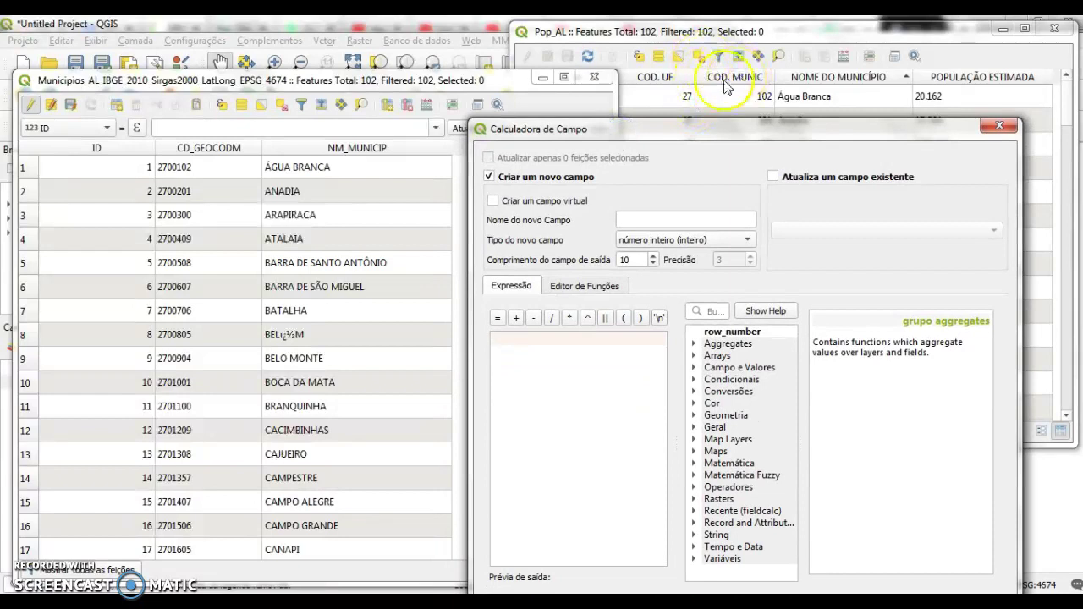
click(647, 214)
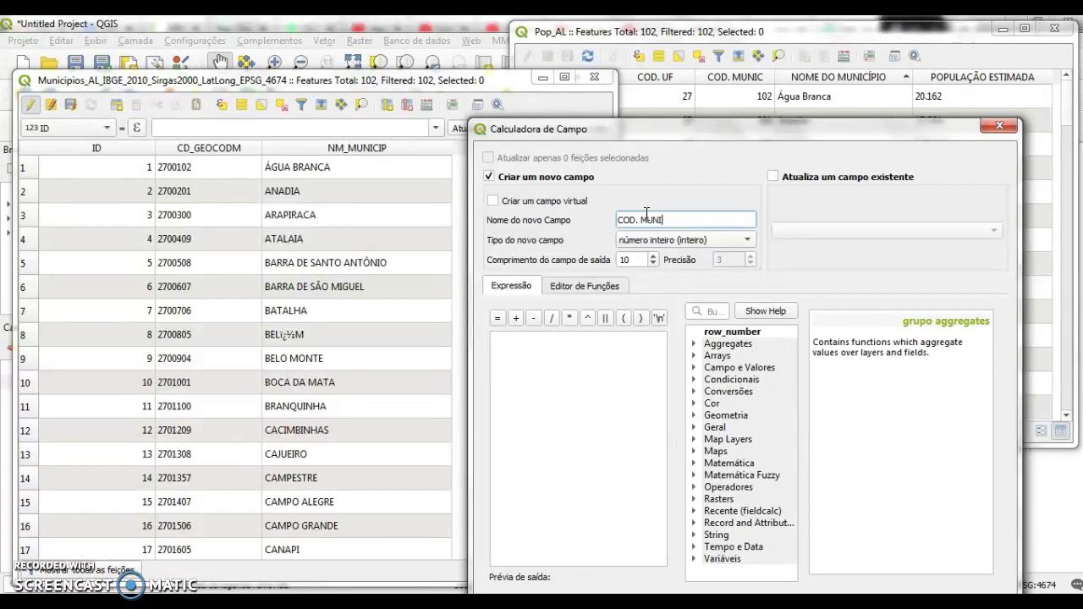
click(677, 246)
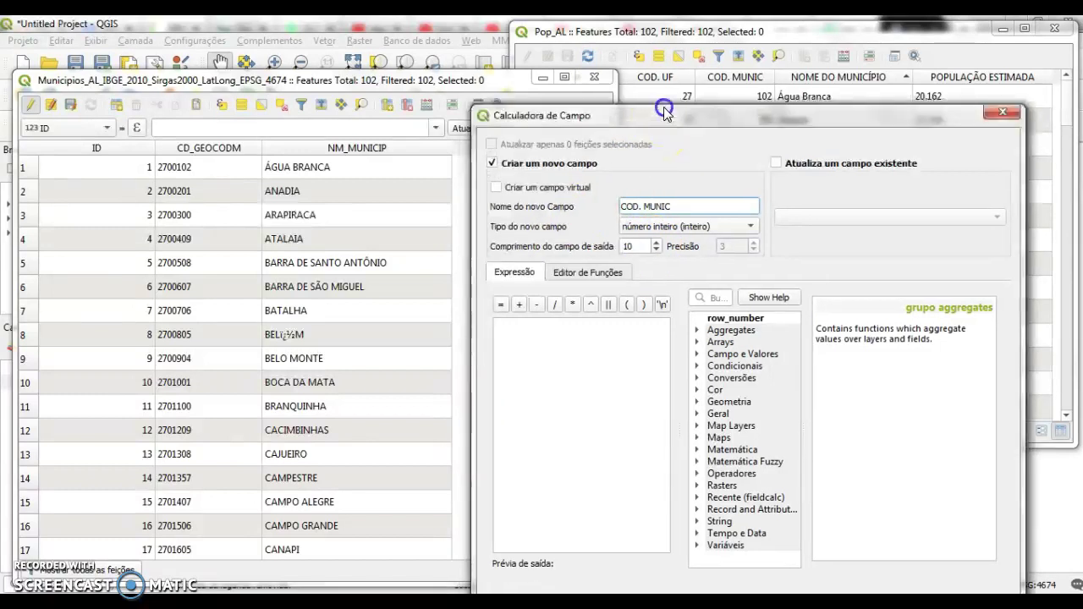
drag(661, 135, 666, 90)
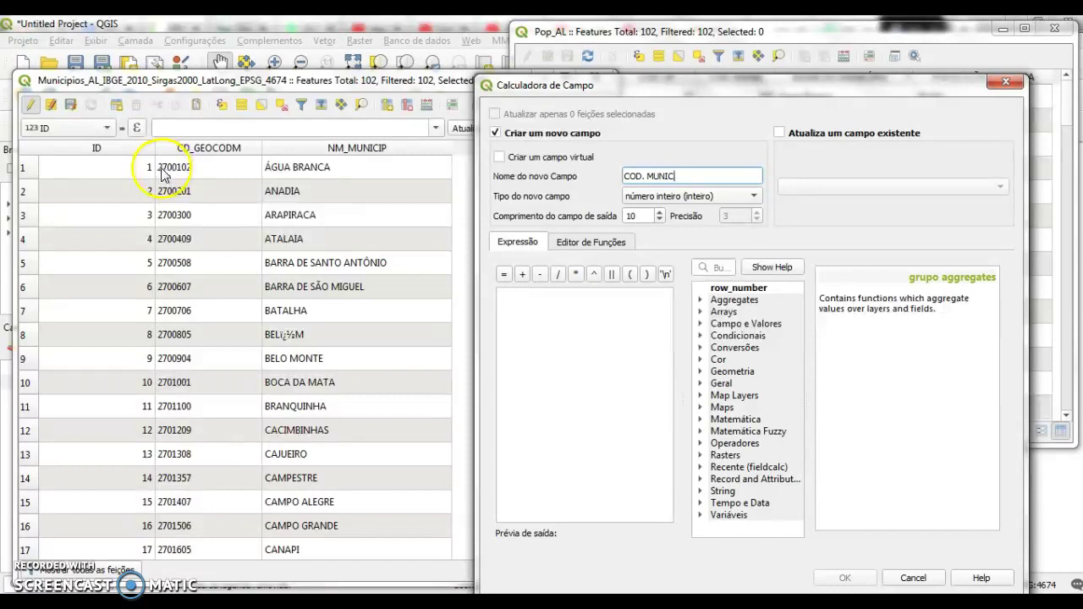
drag(647, 91, 677, 234)
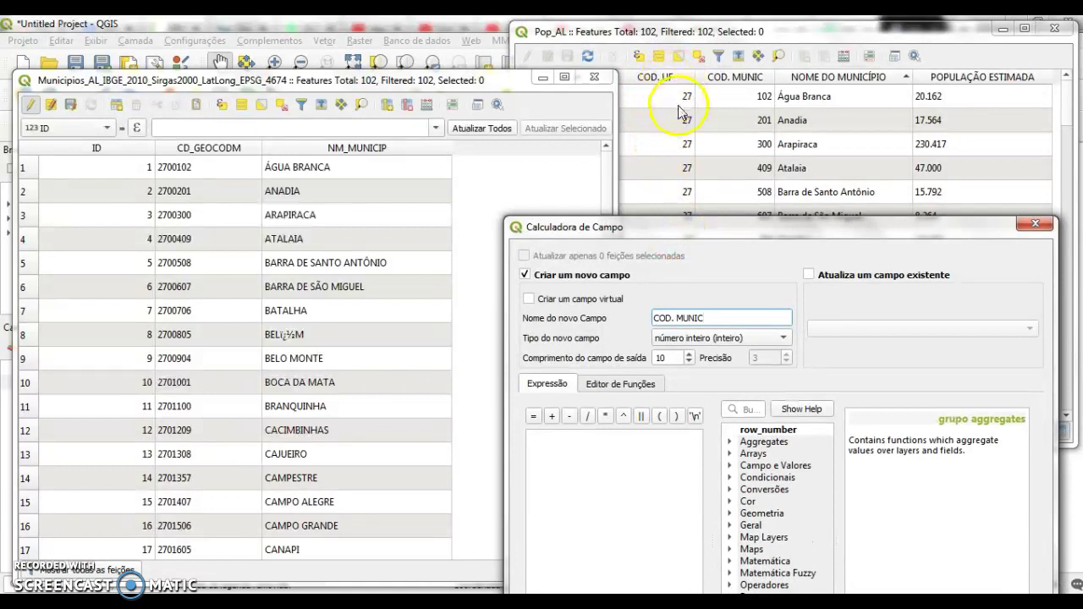
drag(704, 227, 690, 112)
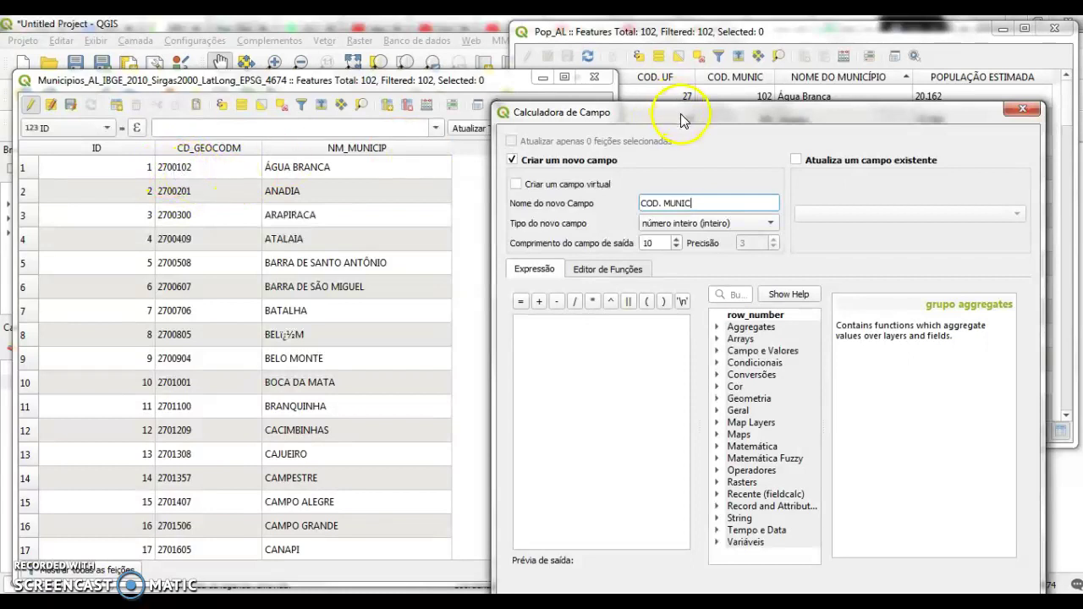
drag(681, 114, 669, 69)
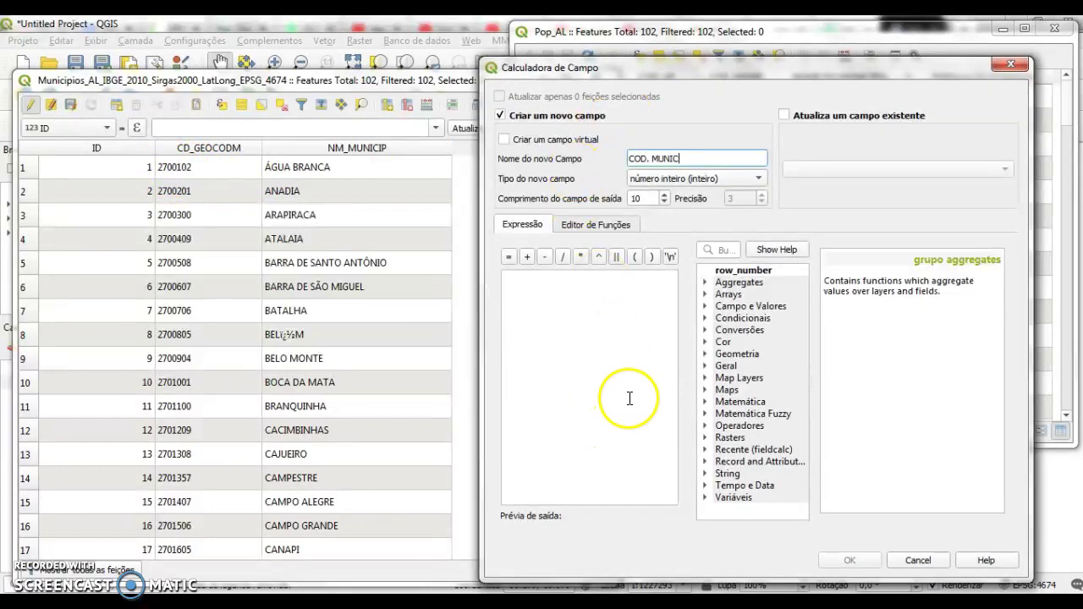